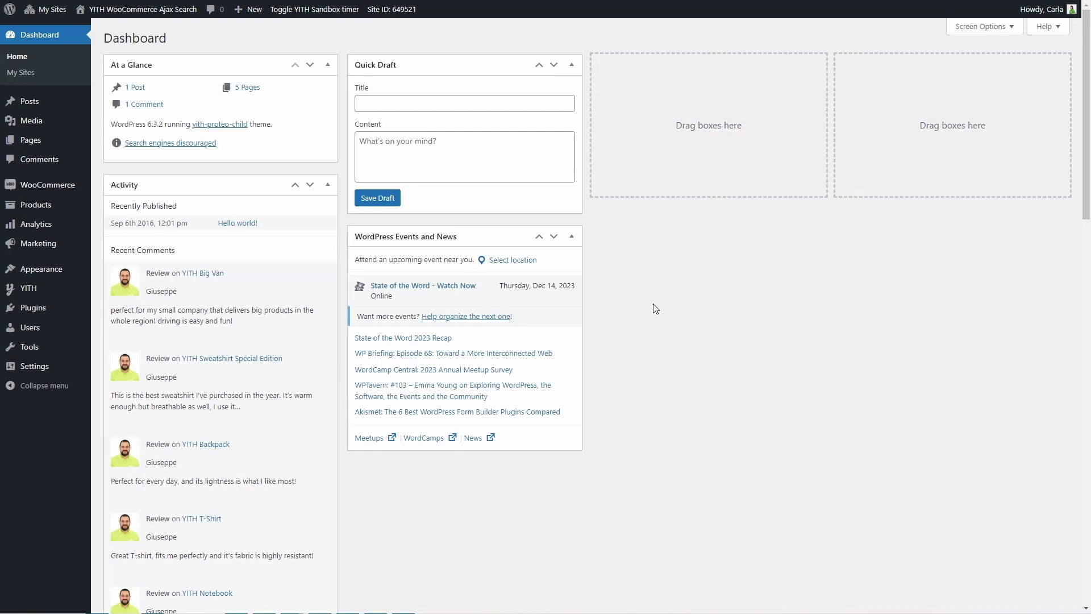
Step: Open the Search Fields settings of the YITH Ajax Search plugin and review the available product field types
mouse_move(68, 288)
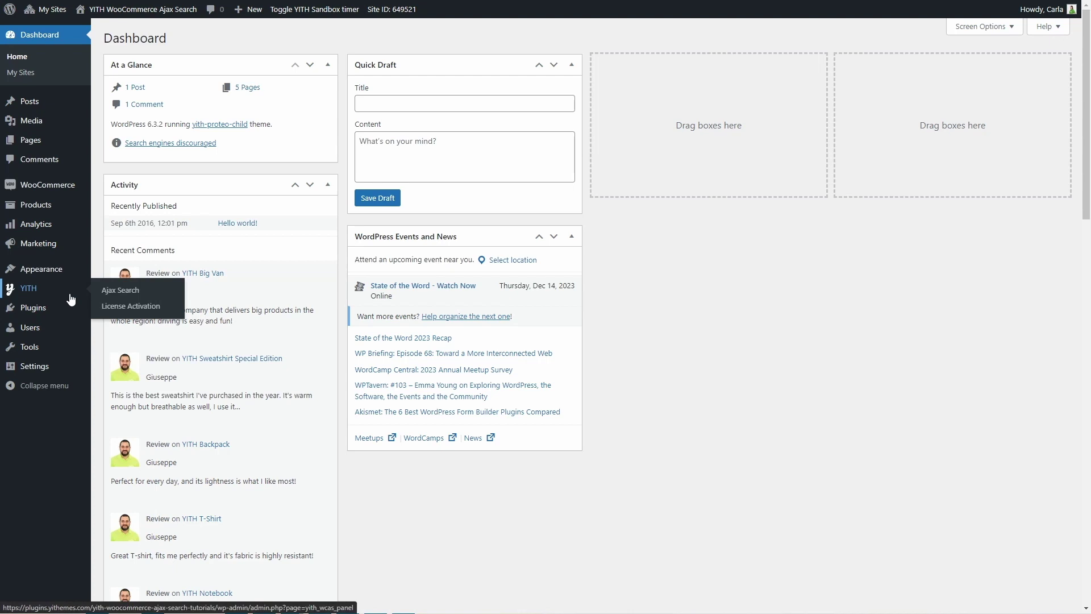
click(110, 297)
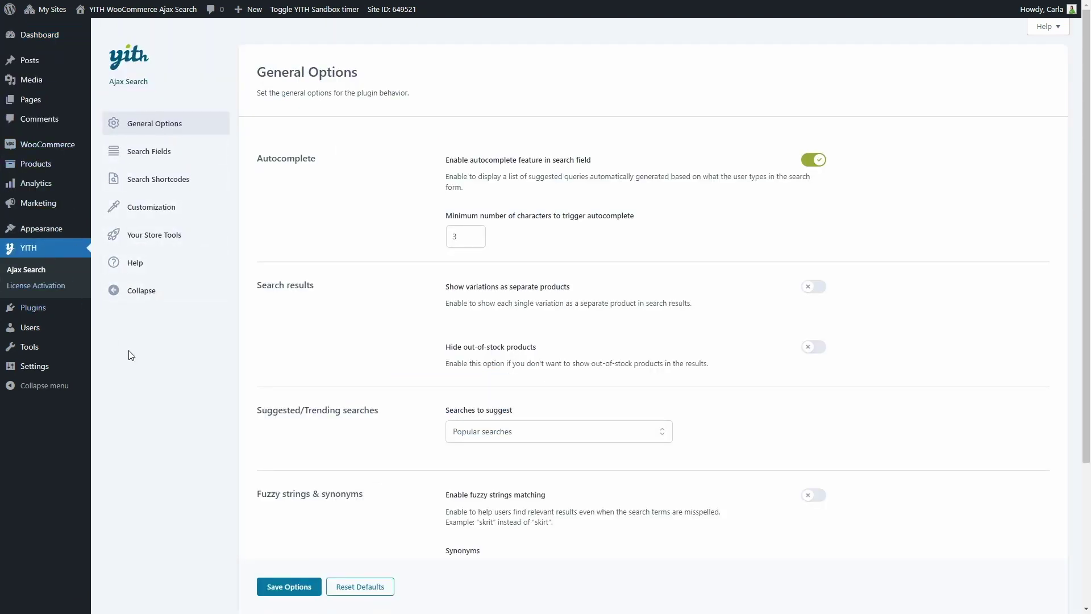
click(169, 151)
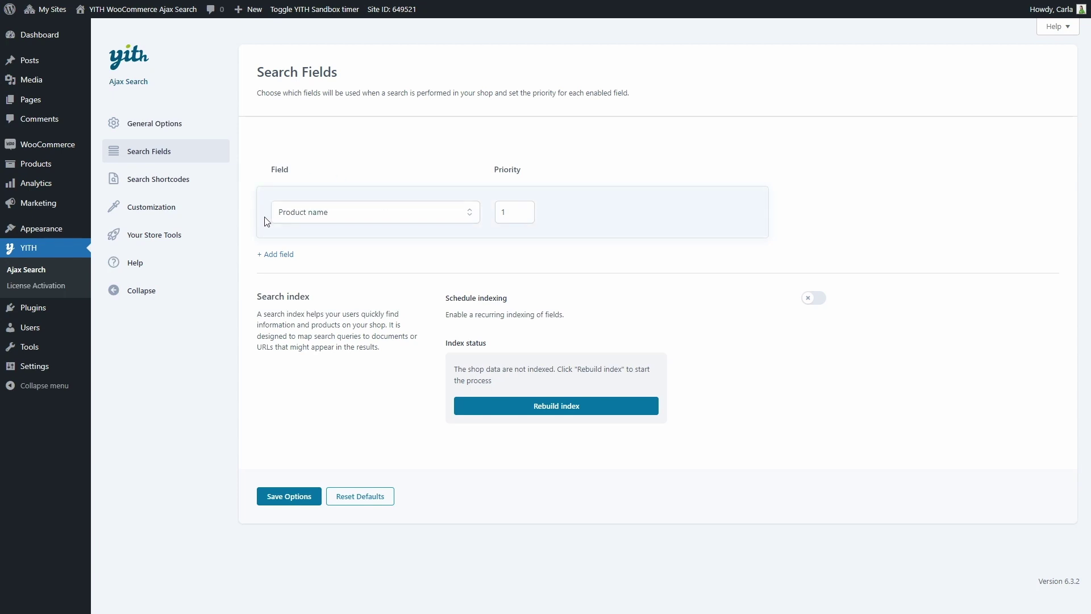
click(383, 219)
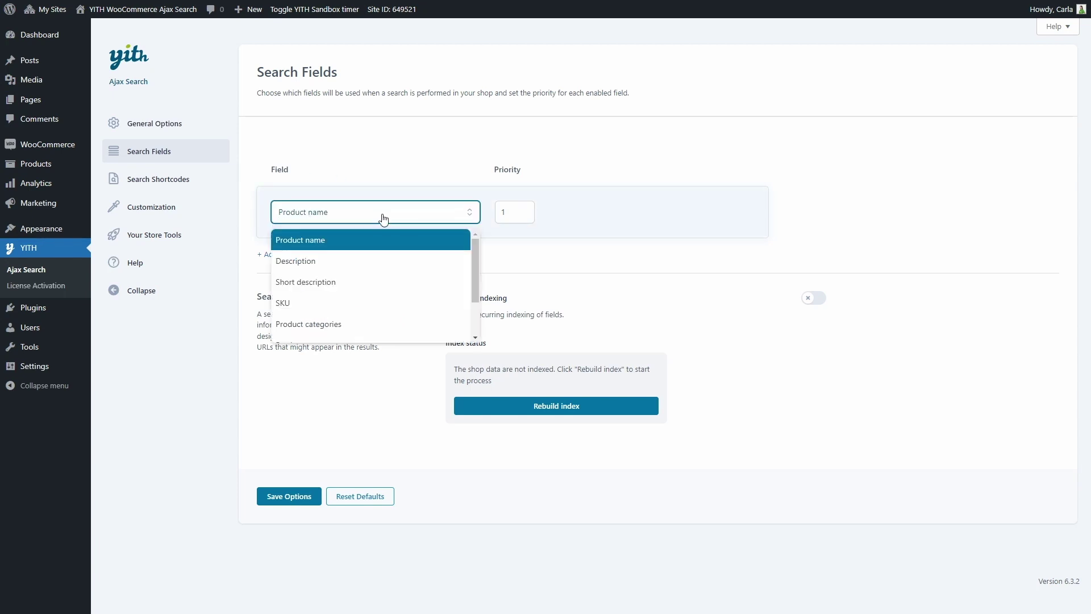
scroll(377, 259, down, 2)
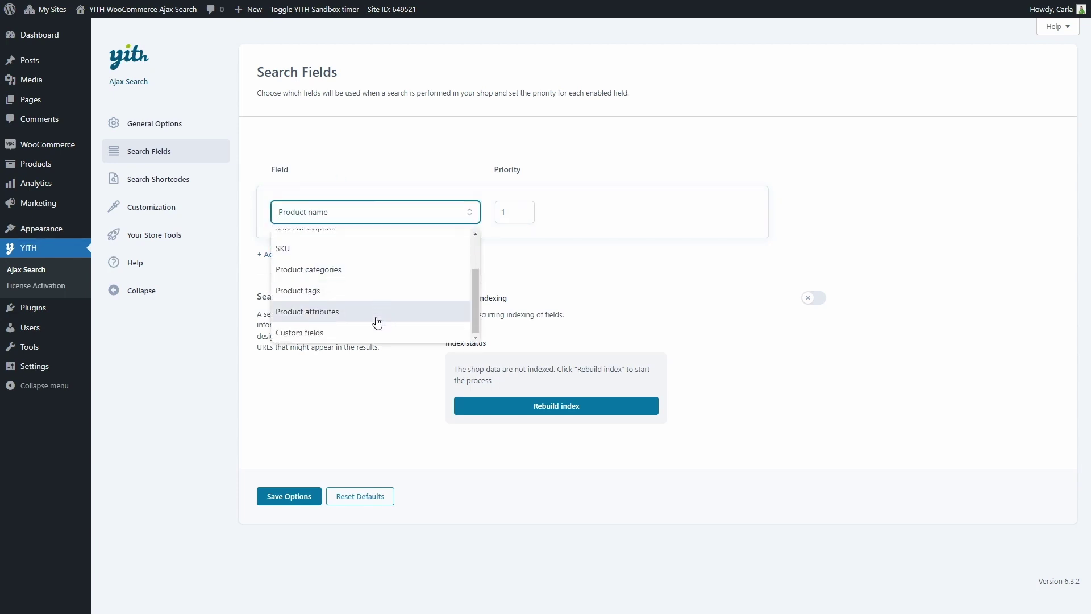
click(384, 212)
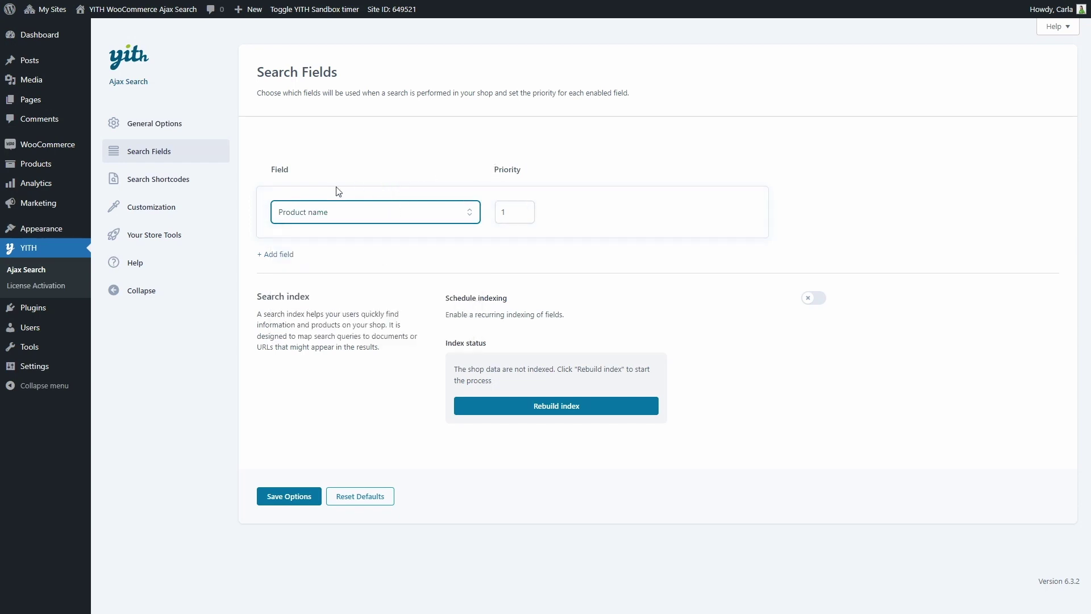
Step: Add two search fields: Description with priority 2 and Product attributes with priority 3
click(287, 254)
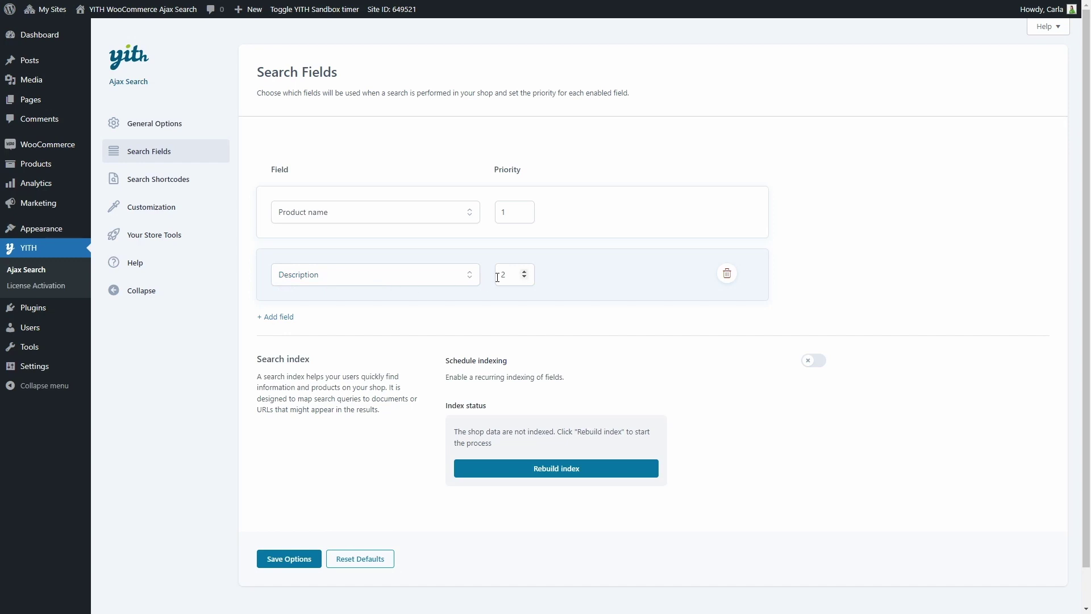
click(288, 318)
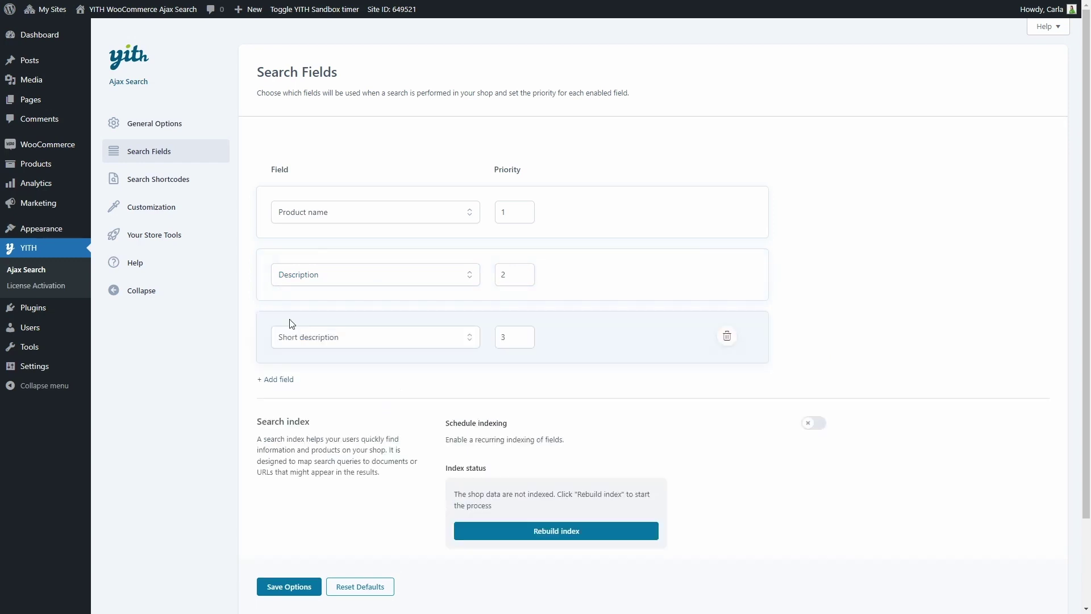
click(317, 340)
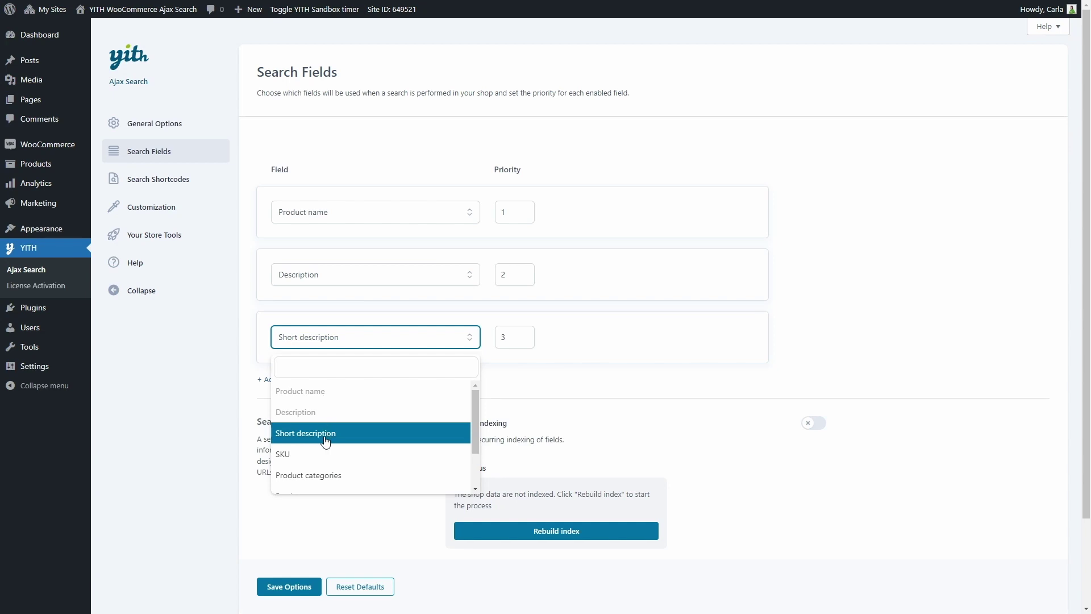
scroll(323, 442, down, 2)
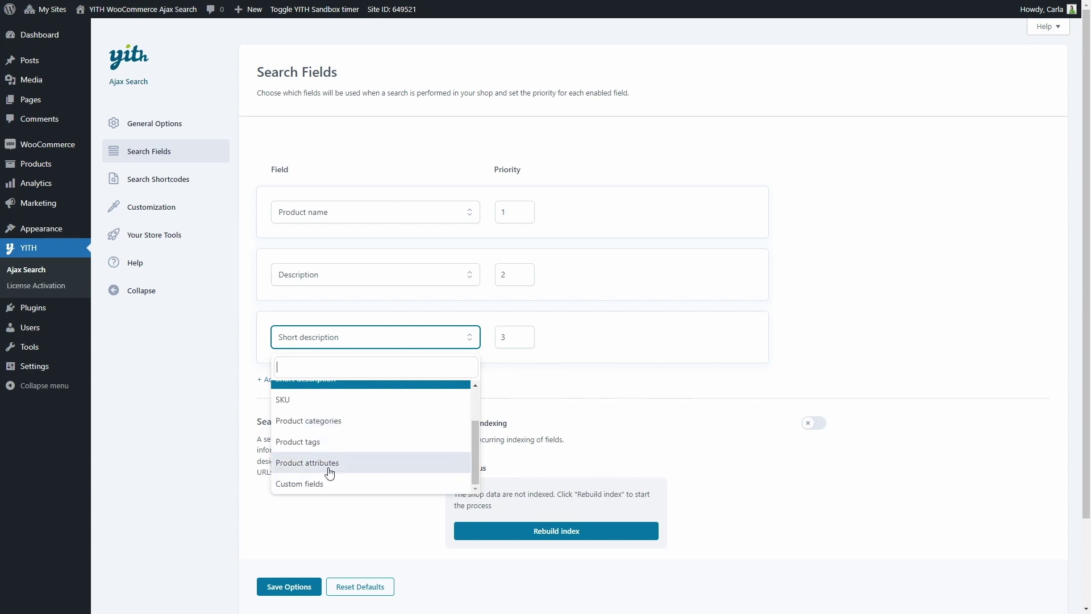
click(330, 463)
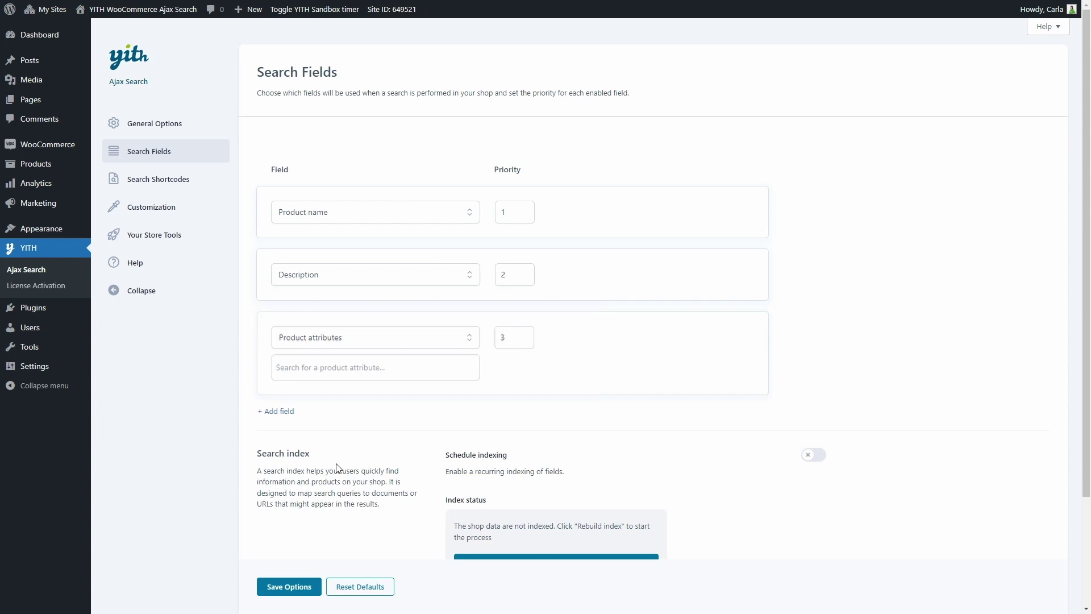
Step: Add the "color" attribute to the Product attributes search field, save the options and dismiss the notice
click(362, 367)
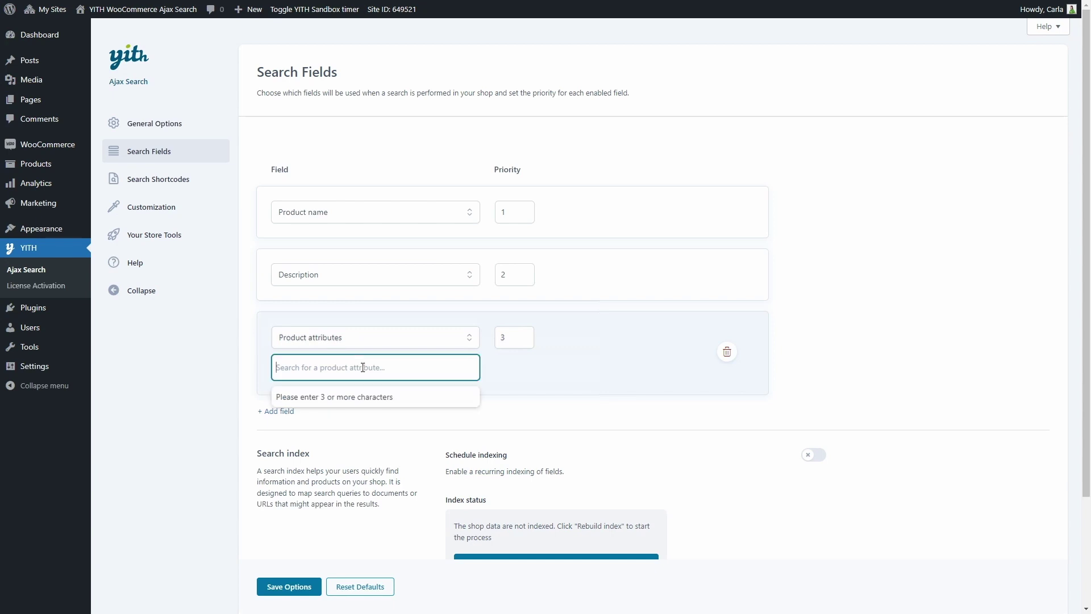
text(color)
click(358, 395)
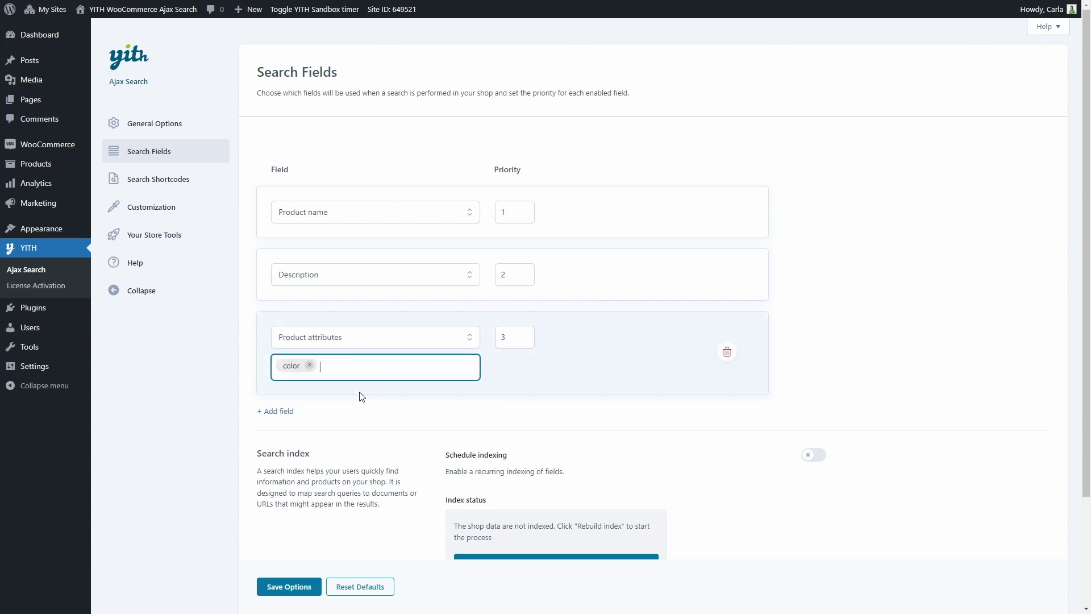
scroll(292, 493, down, 2)
click(287, 517)
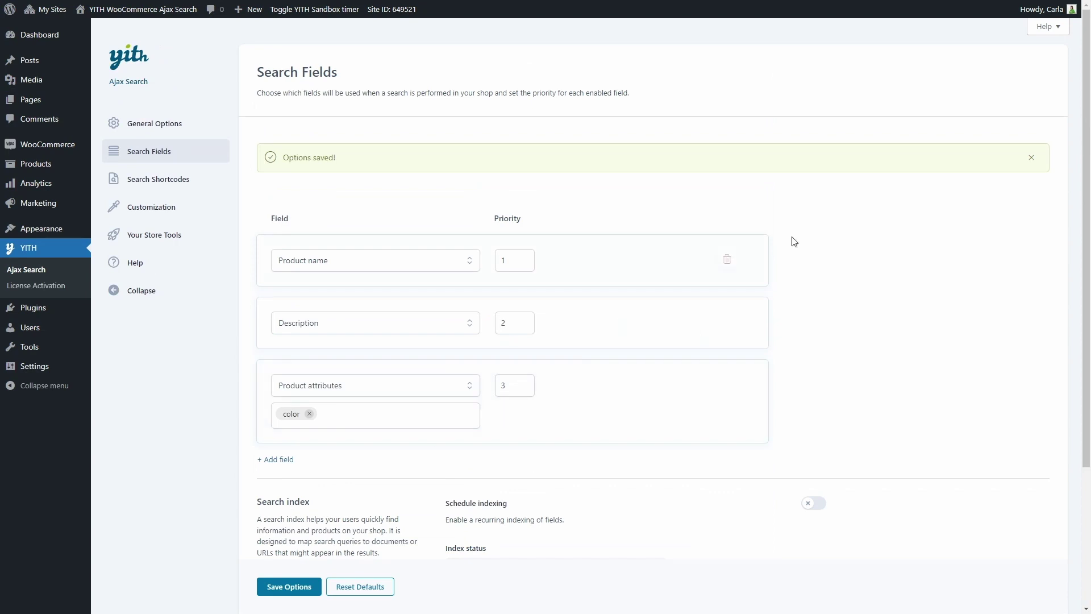
click(1032, 157)
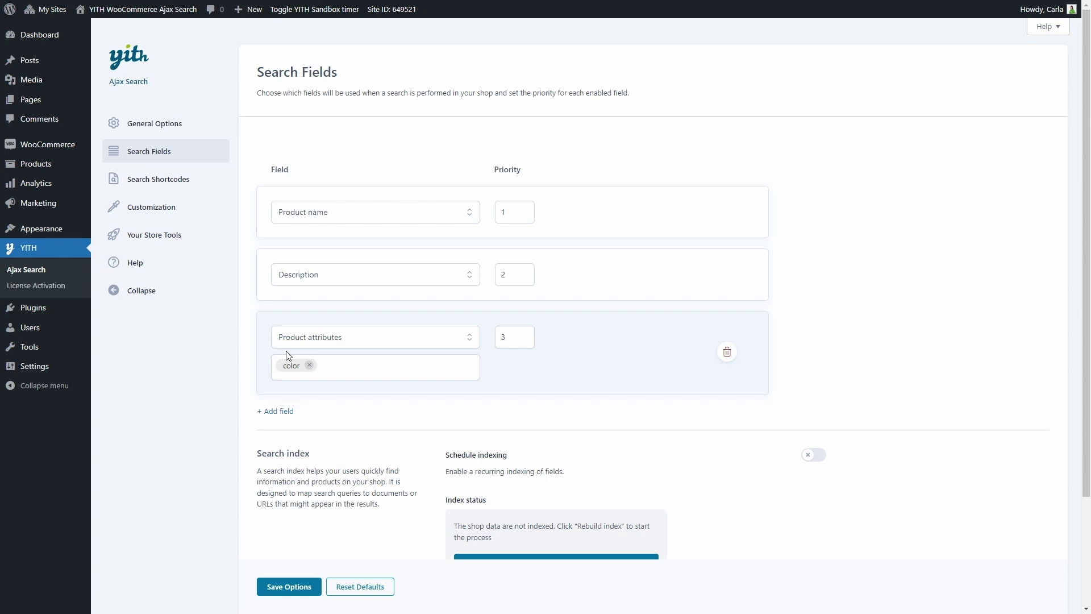
Step: Rebuild the shop's search index
scroll(534, 536, down, 1)
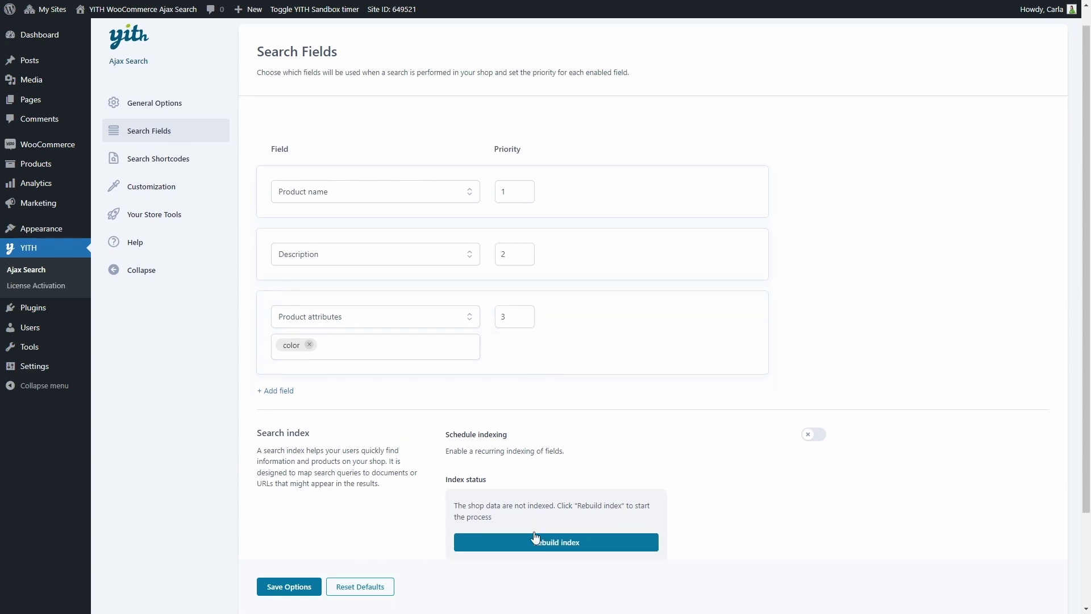
scroll(534, 537, down, 2)
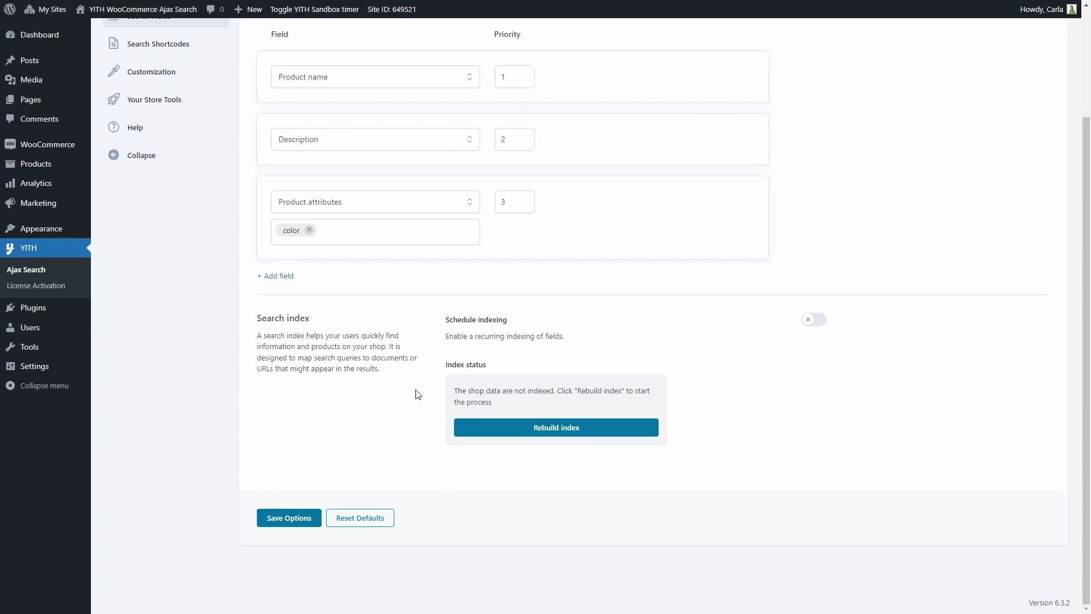
click(593, 432)
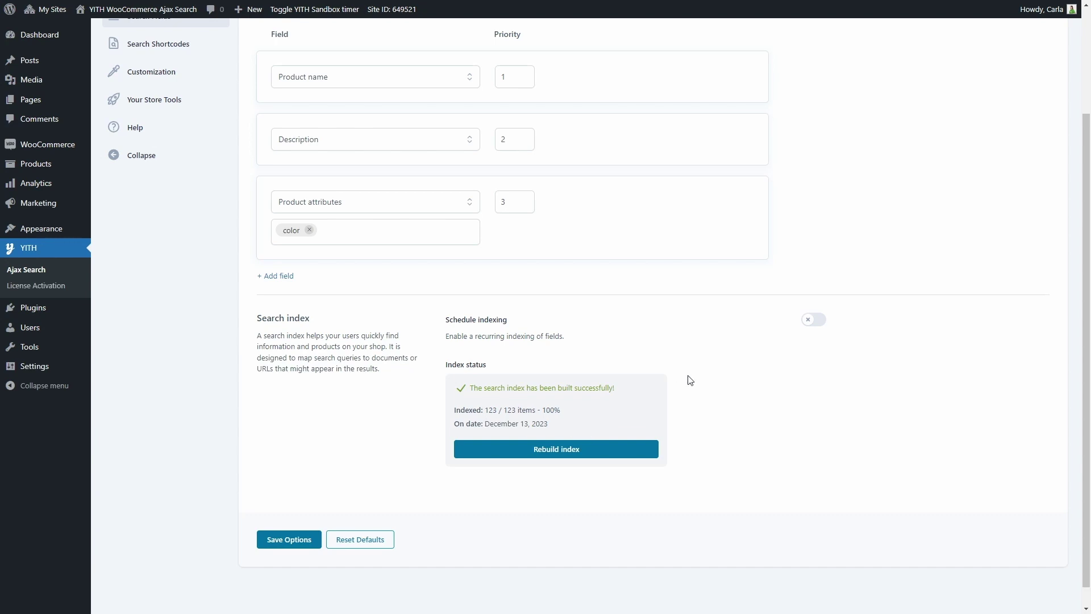
Step: Enable scheduled indexing with a Daily interval at 1:00 am and save the options
click(809, 322)
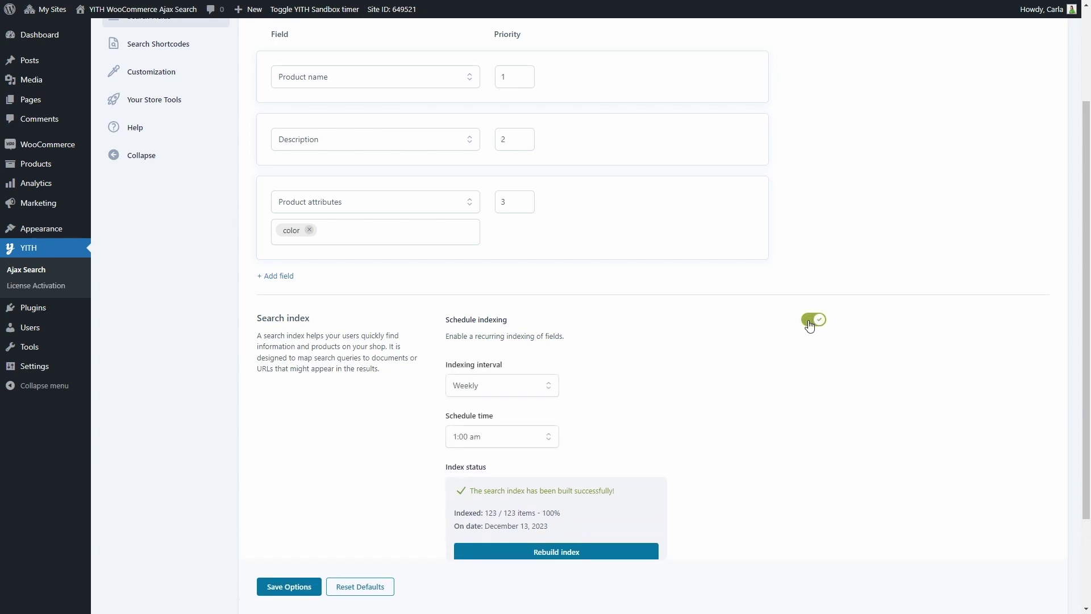
click(498, 387)
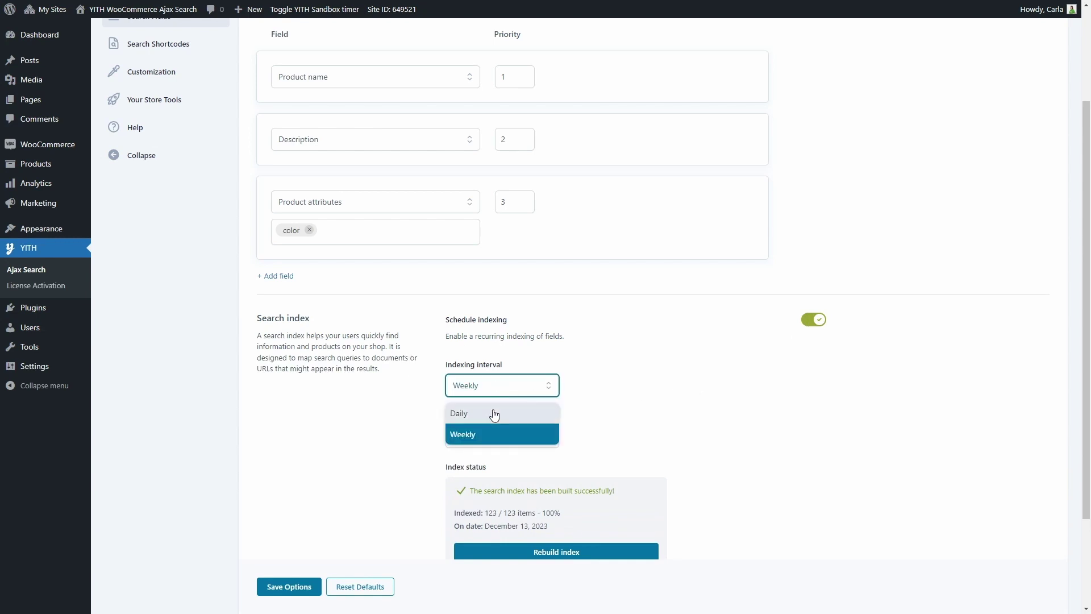
click(497, 414)
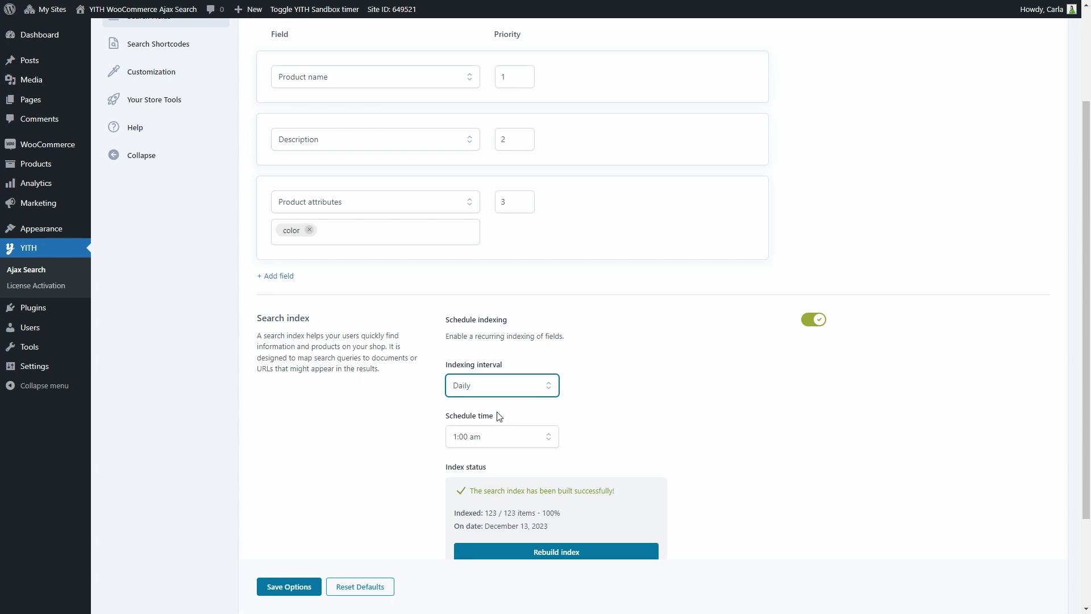
click(498, 438)
scroll(492, 563, down, 5)
scroll(492, 585, up, 5)
click(499, 447)
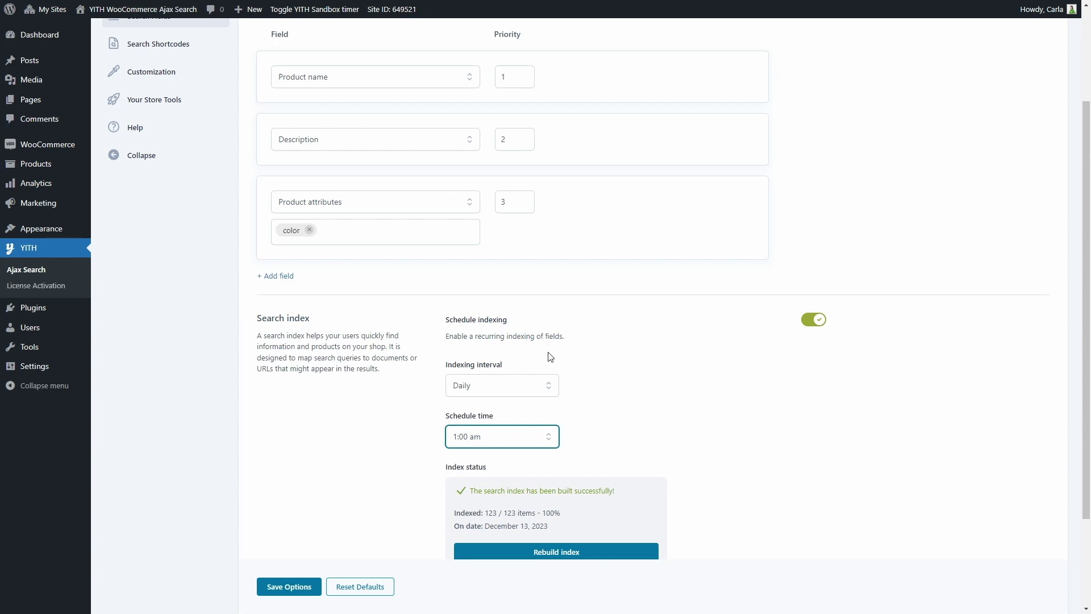
click(287, 586)
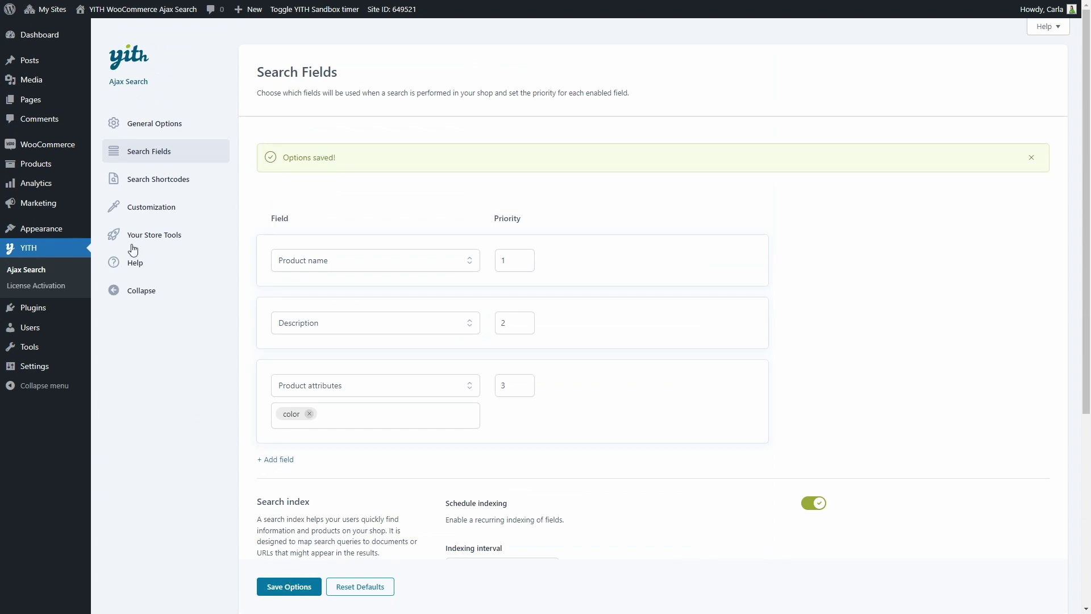
Step: Open the plugin's General Options and try out autocomplete in the shop's product search with "hoo"
click(172, 130)
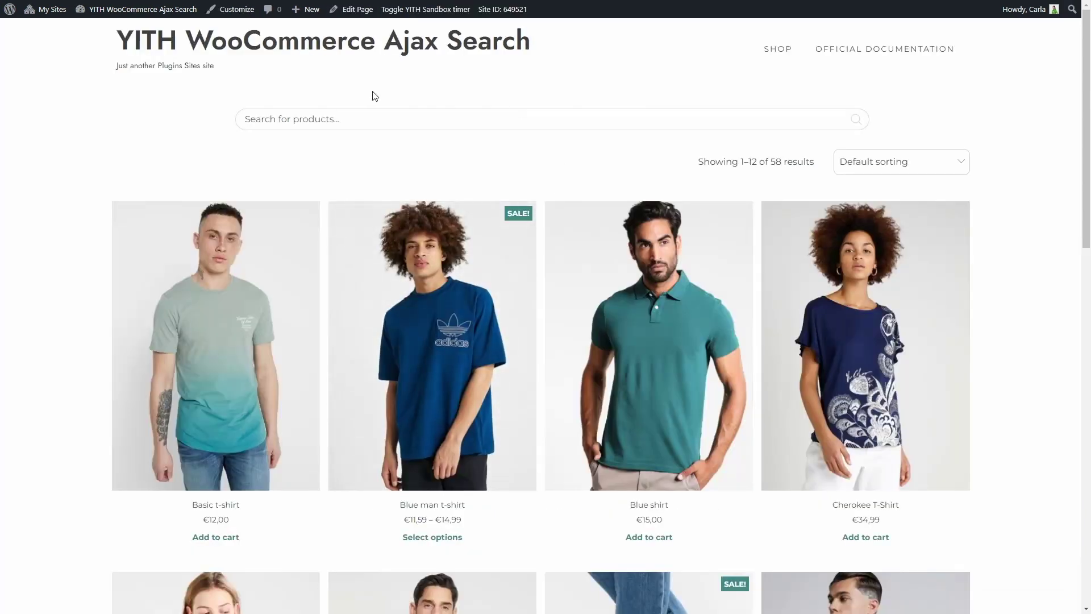
click(393, 113)
text(ho)
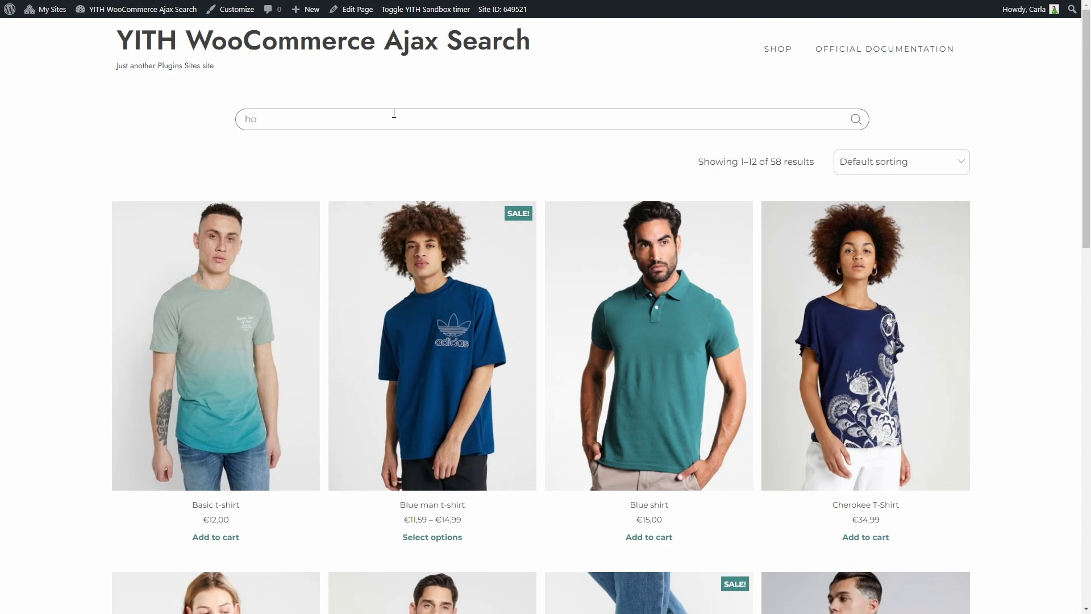
text(o)
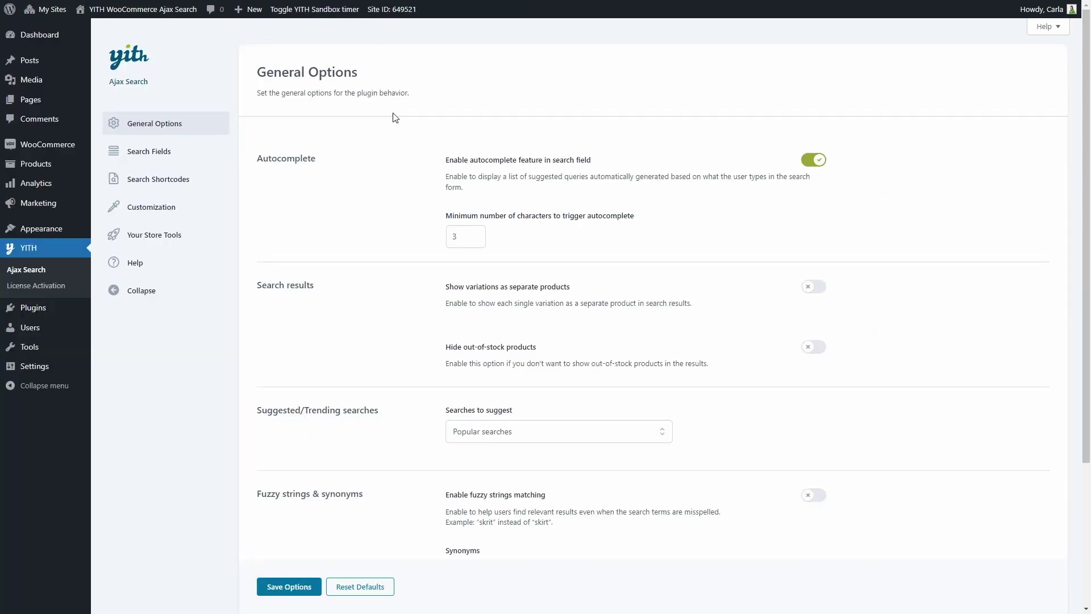
Step: In the plugin's General Options, choose Popular searches as the searches to suggest
scroll(392, 183, down, 3)
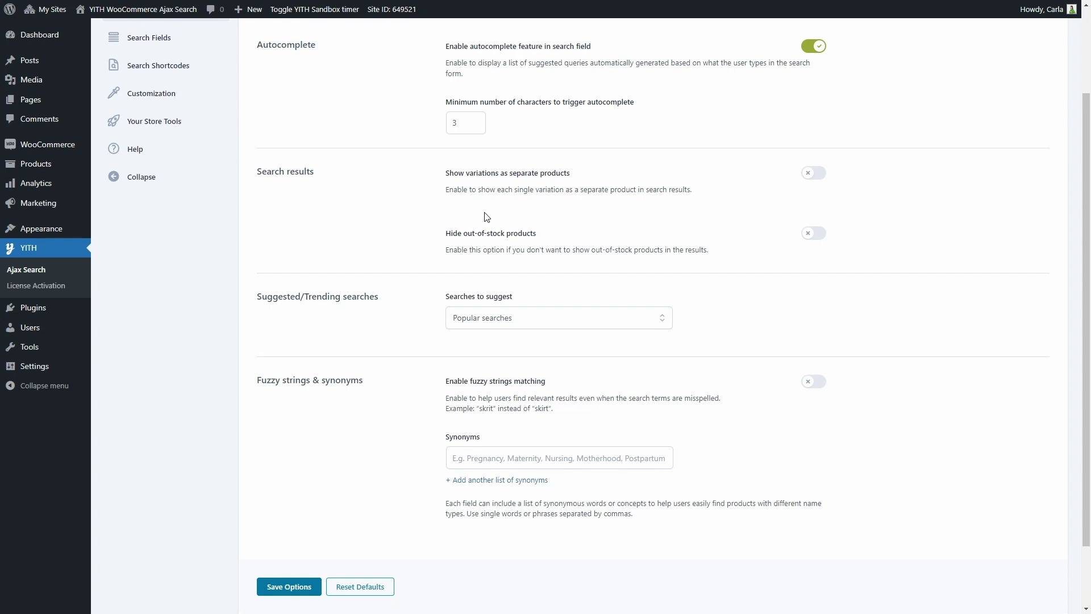
scroll(487, 217, down, 3)
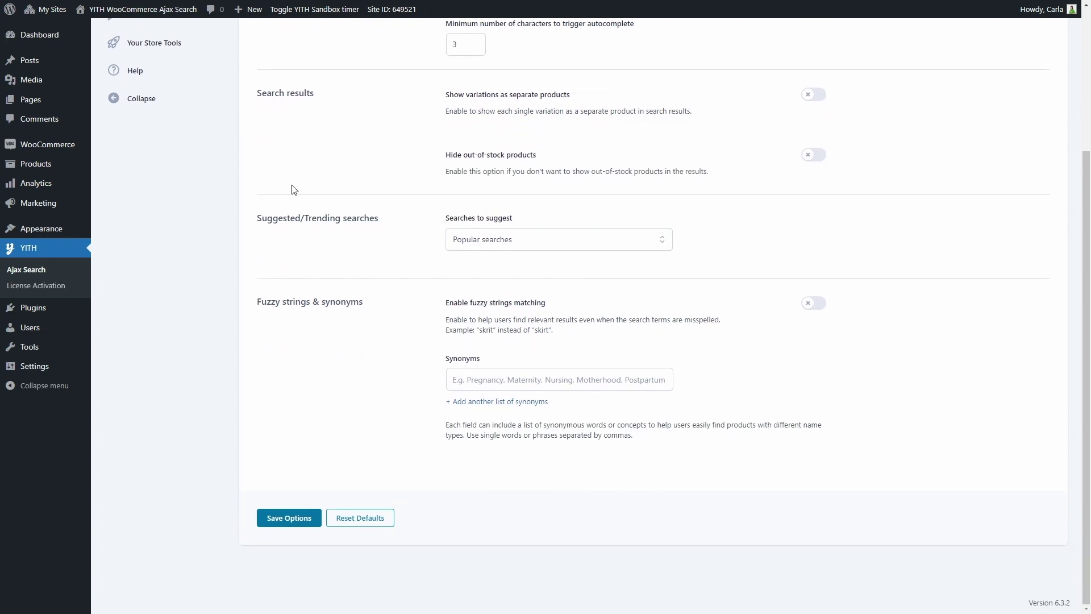
click(476, 239)
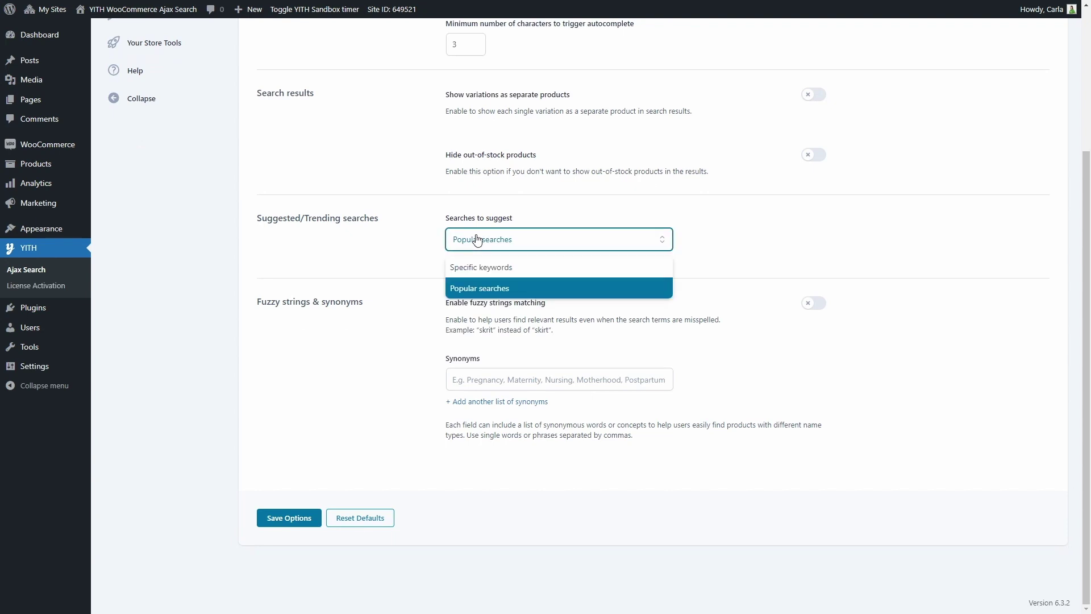
click(489, 290)
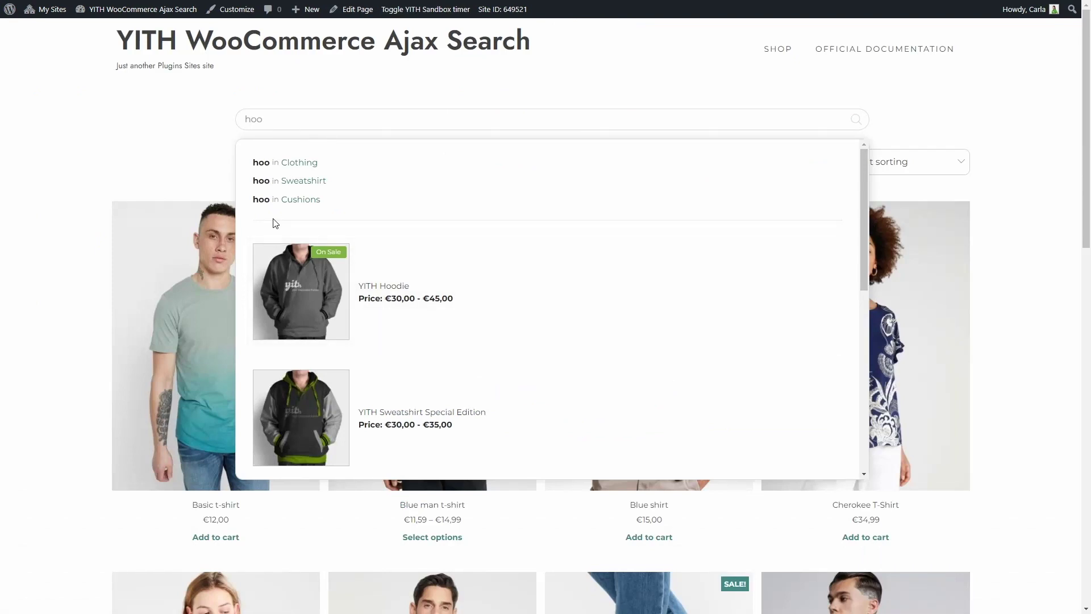
Step: Complete the shop's product search as "hoodie" and open the YITH Hoodie product from the results
click(292, 119)
text(die)
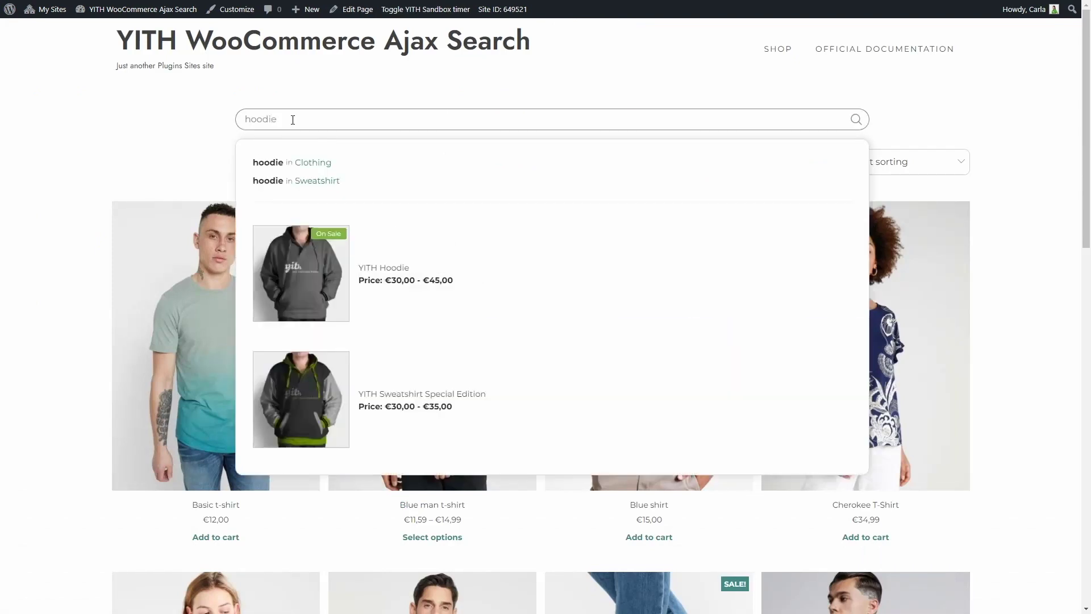
click(316, 270)
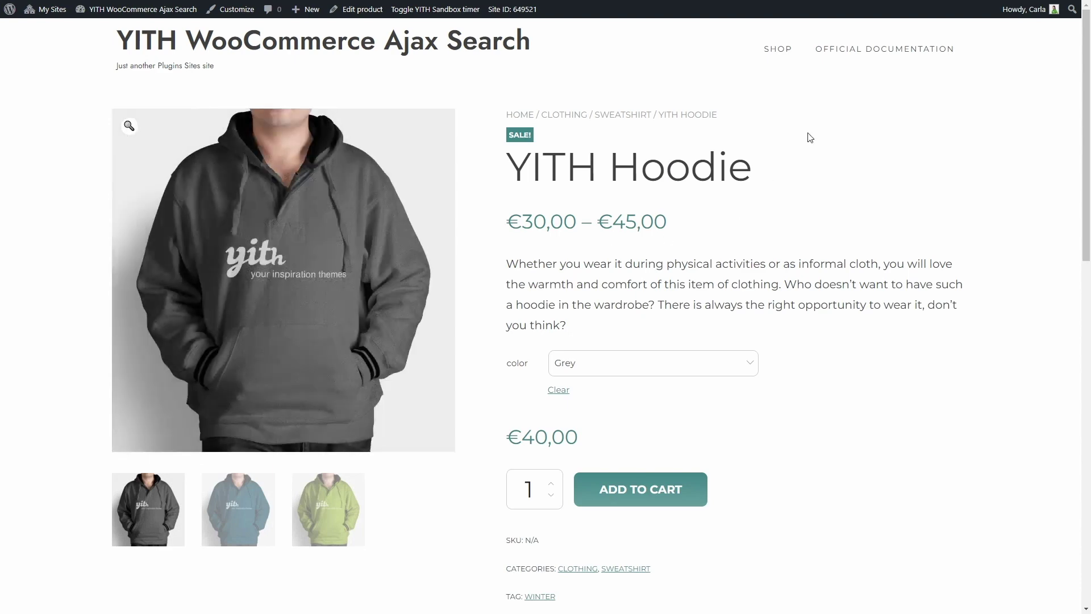
Step: Return to the Shop page and activate the empty product search field to check its suggested searches
click(776, 50)
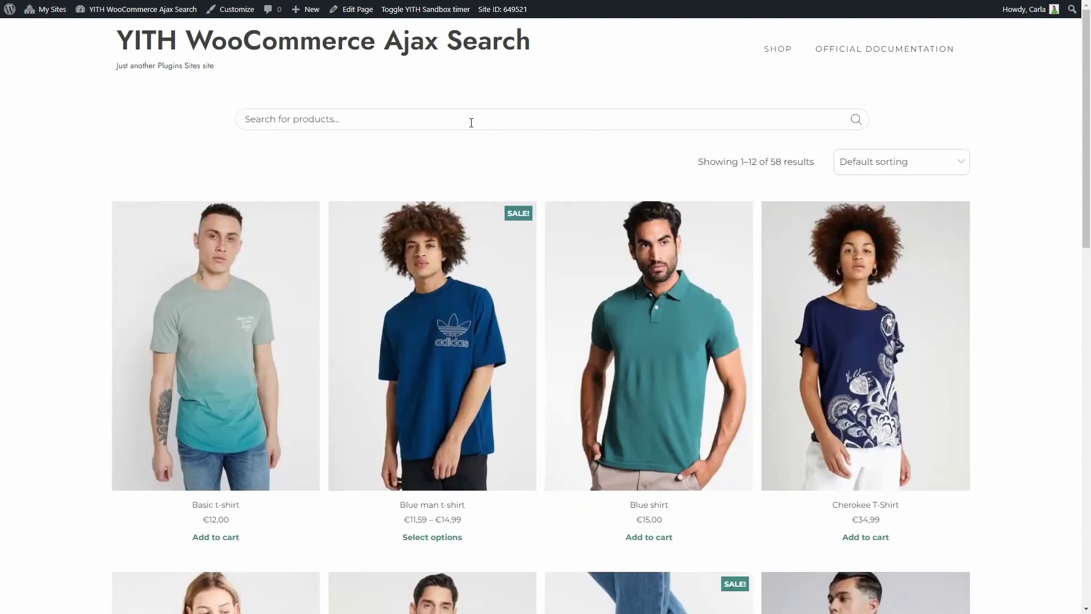
click(471, 120)
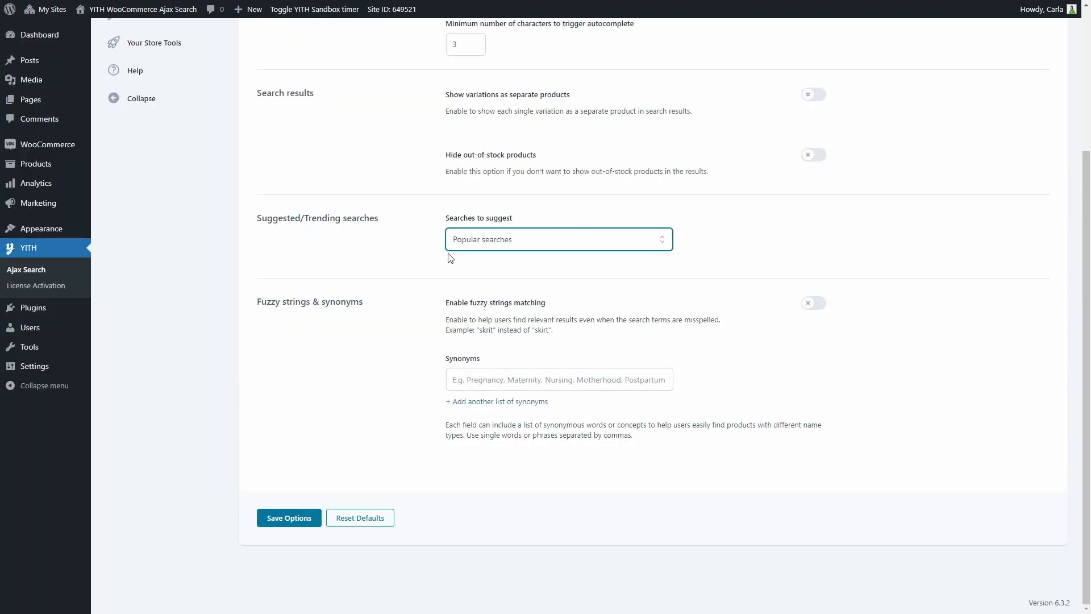
Step: Set the searches to suggest to Specific keywords "logo, T-shirt", save the options and check the suggestions in the shop's search field
click(483, 250)
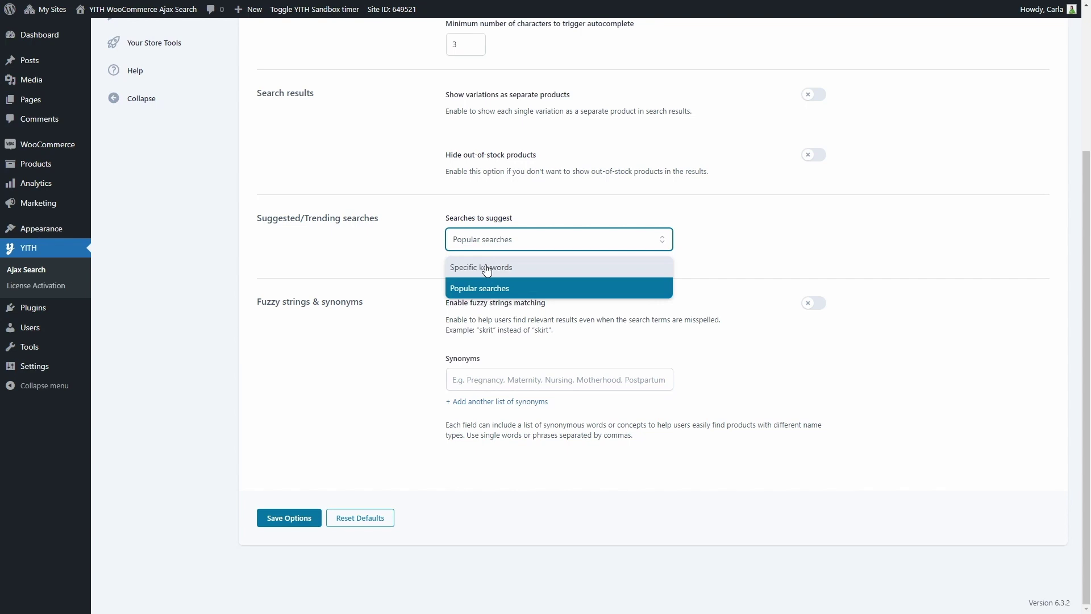
click(486, 267)
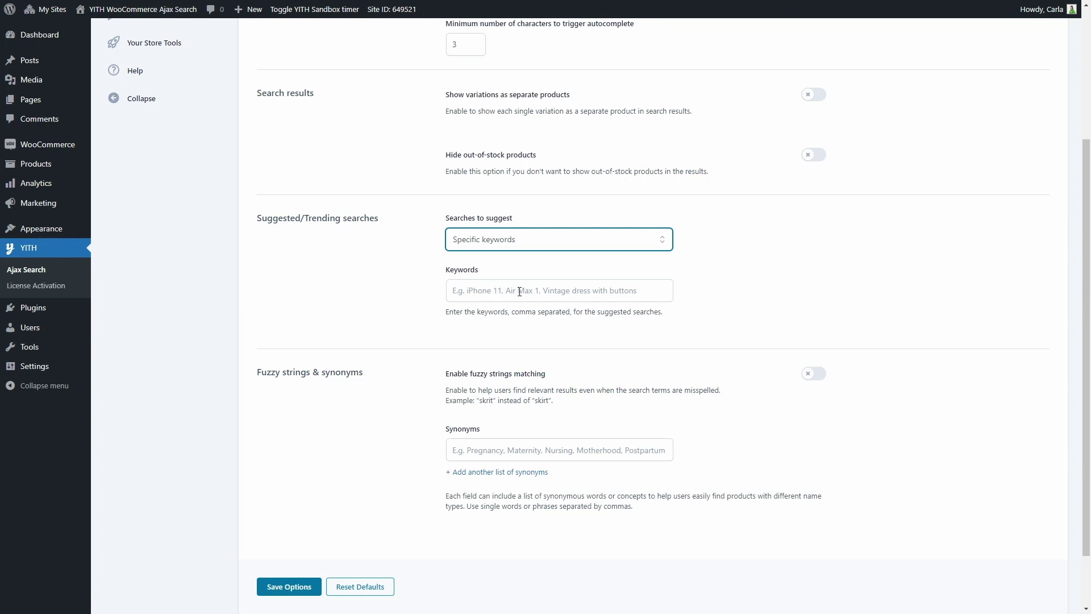
click(553, 289)
text(logo)
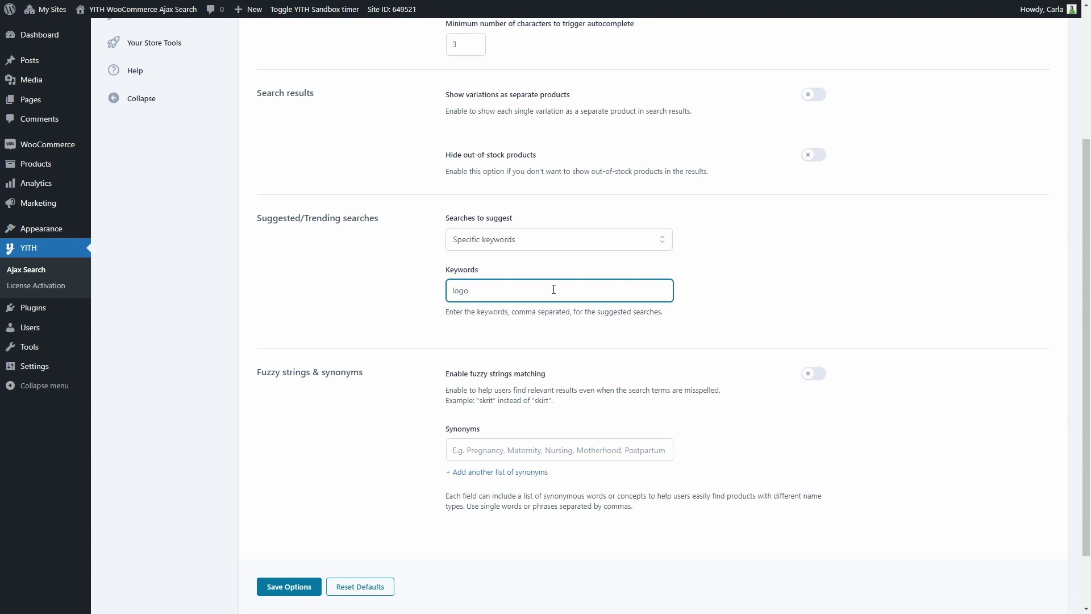
text(, T-shirt)
click(290, 588)
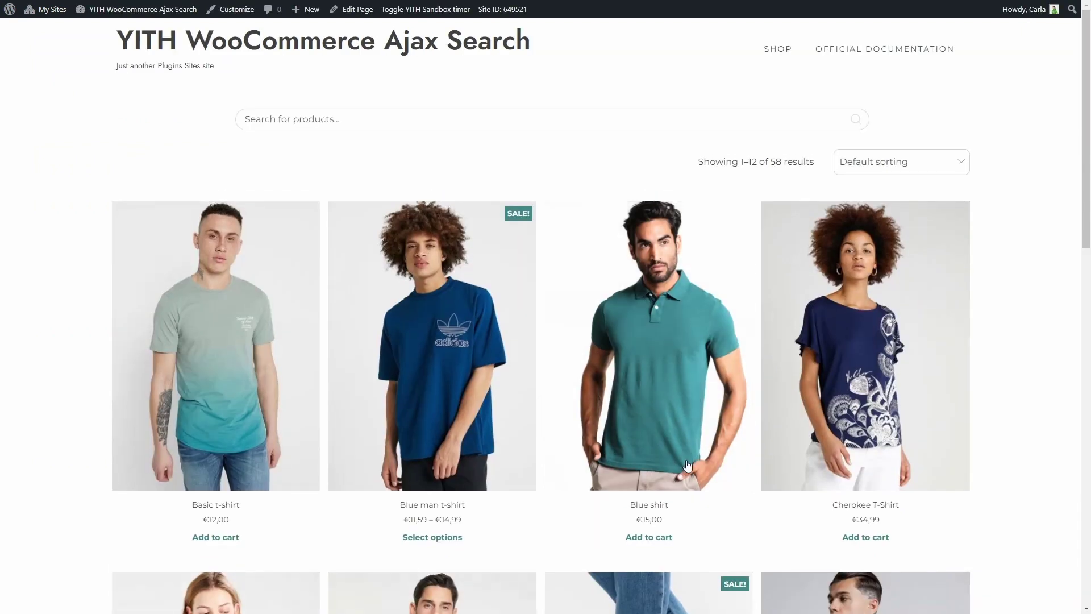
click(378, 121)
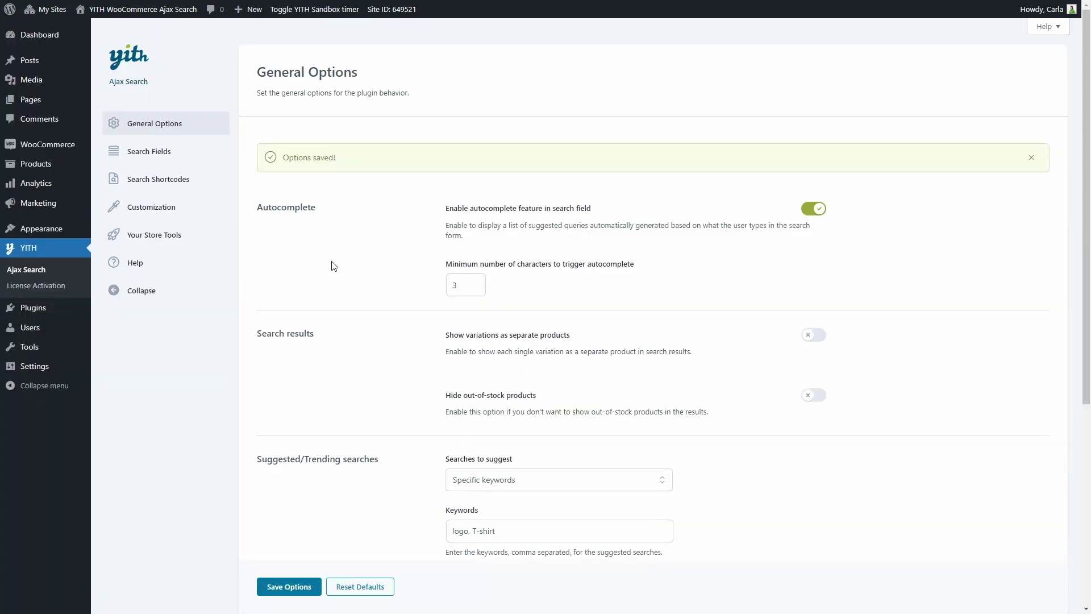
Step: Enable fuzzy strings matching in the General Options, adjust the fuzzy matching level and save the options
scroll(335, 267, down, 5)
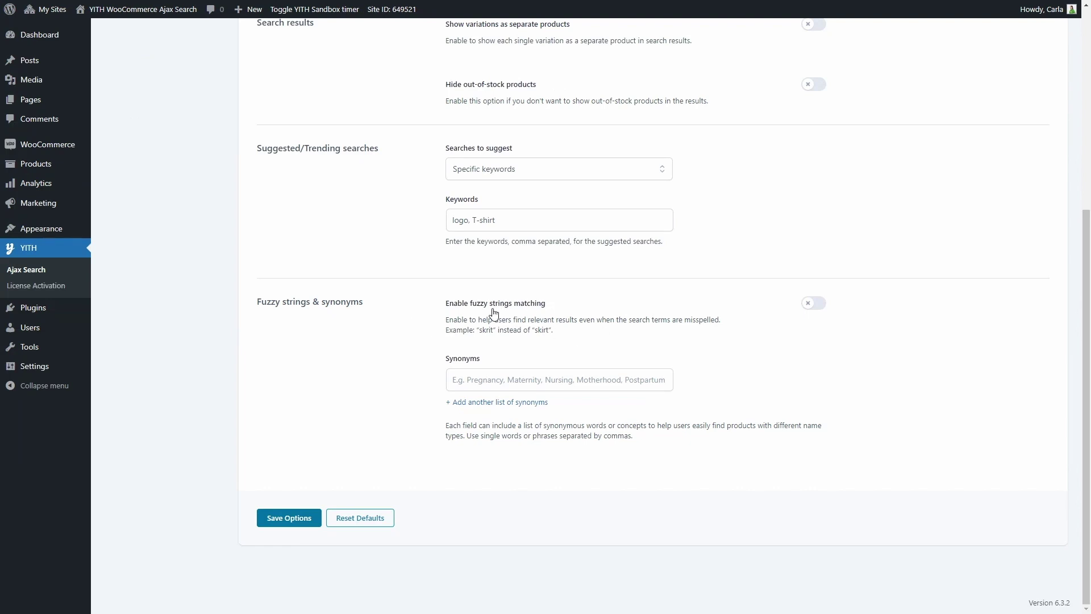
click(806, 304)
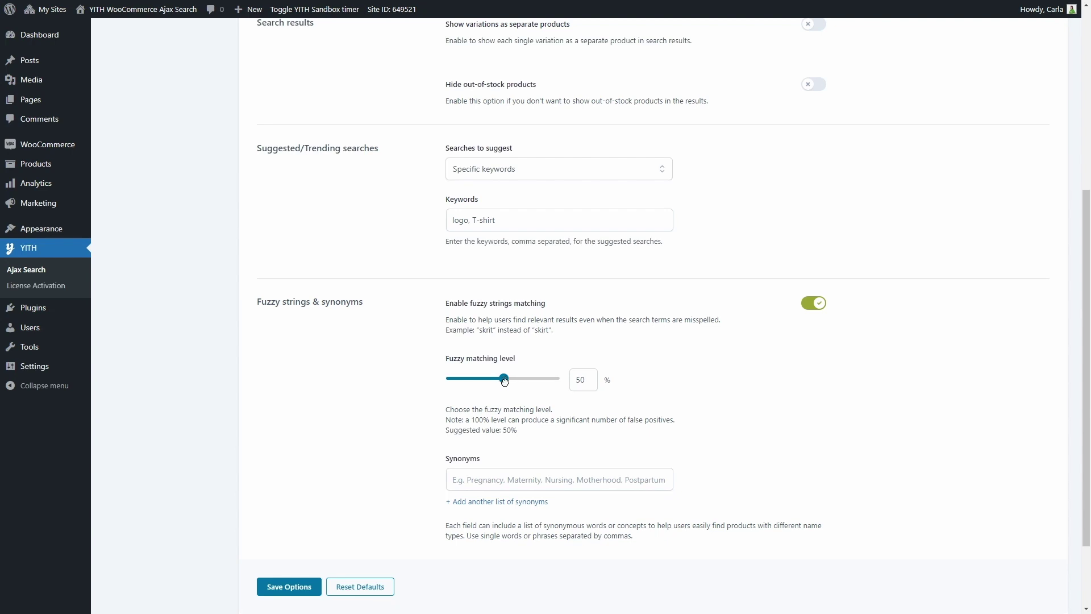
drag(504, 381, 489, 384)
click(282, 594)
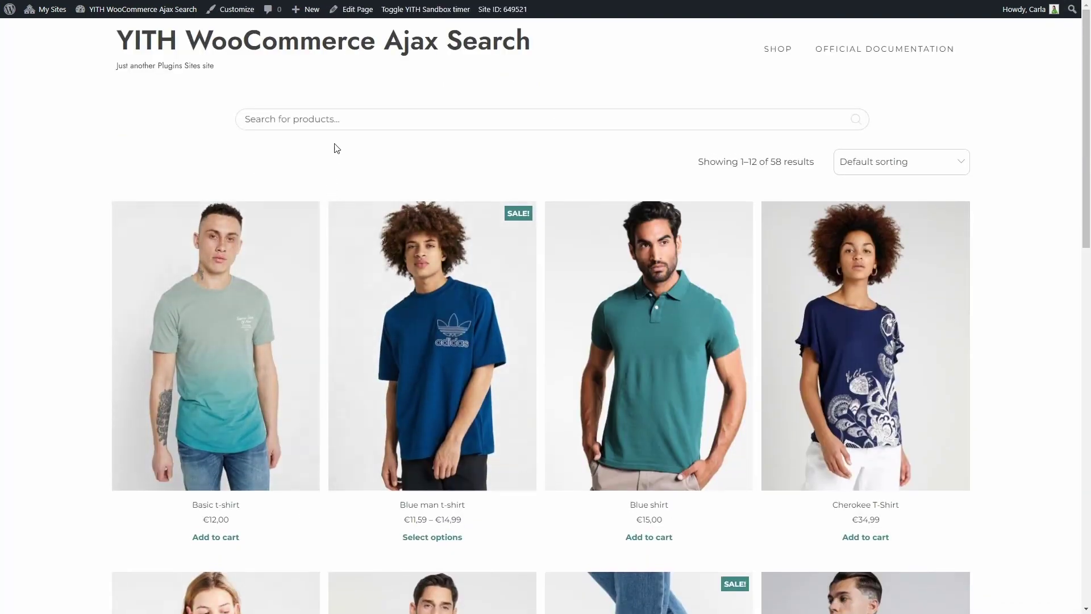
Step: Test fuzzy matching by searching the shop's products for the misspelled term "hod"
click(335, 117)
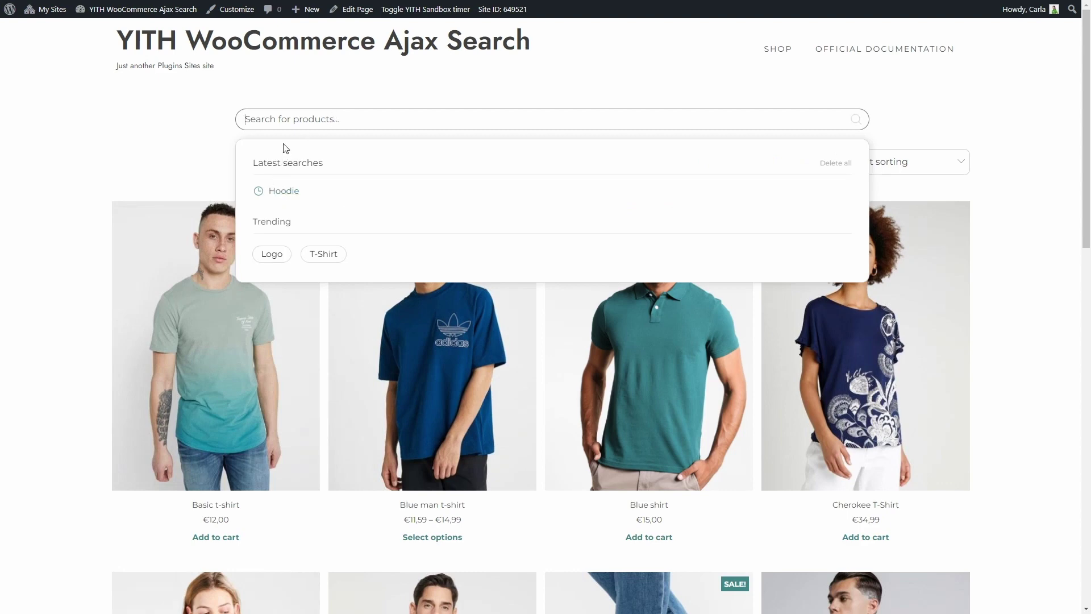
text(hod)
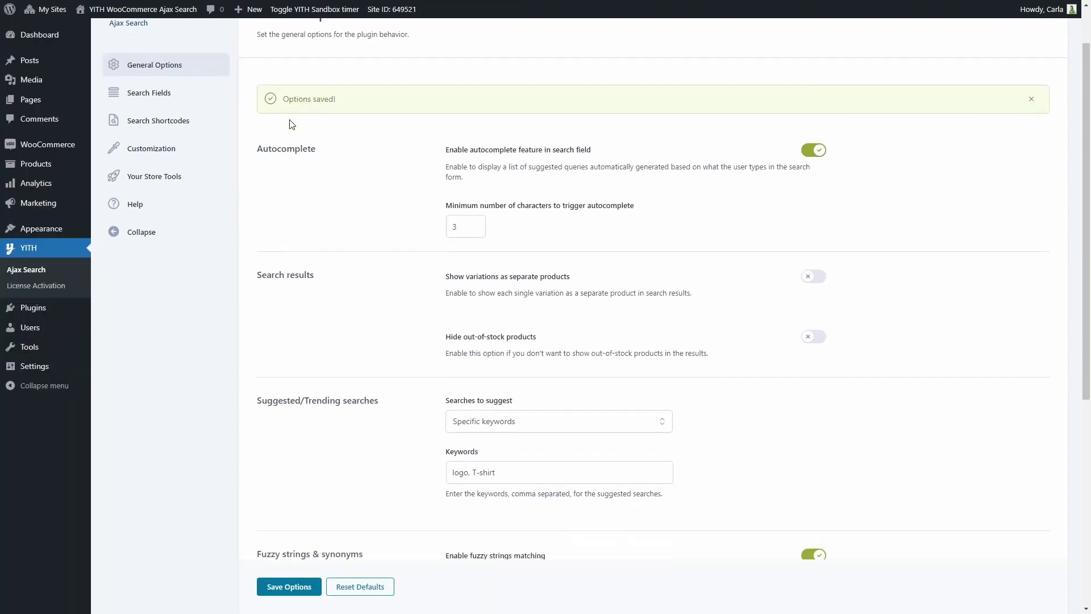
Step: Review the rest of the plugin's General Options and open the Search Shortcodes page
scroll(291, 119, down, 5)
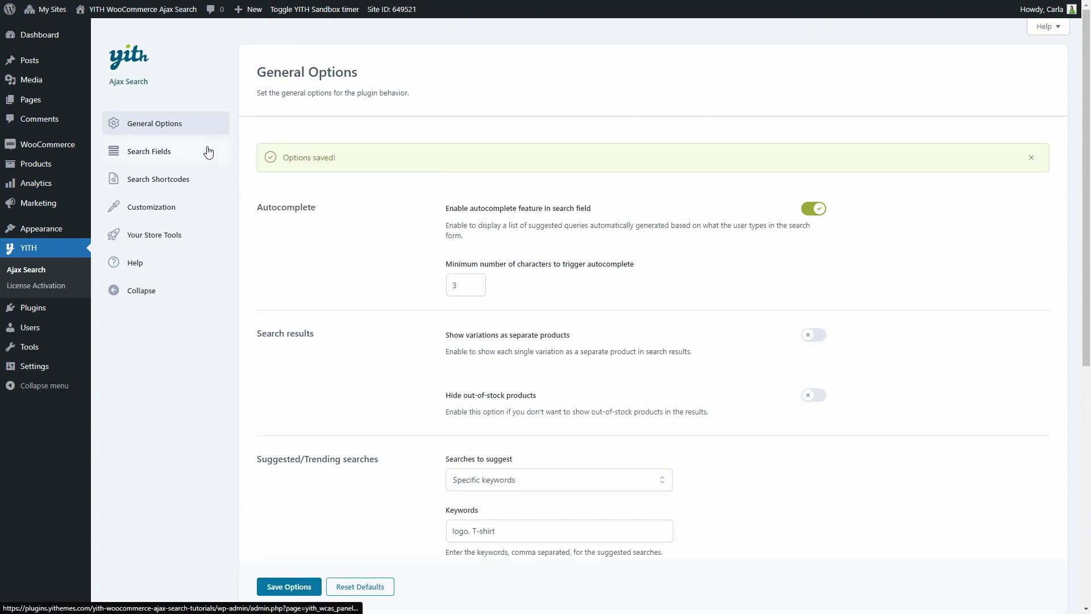
click(201, 185)
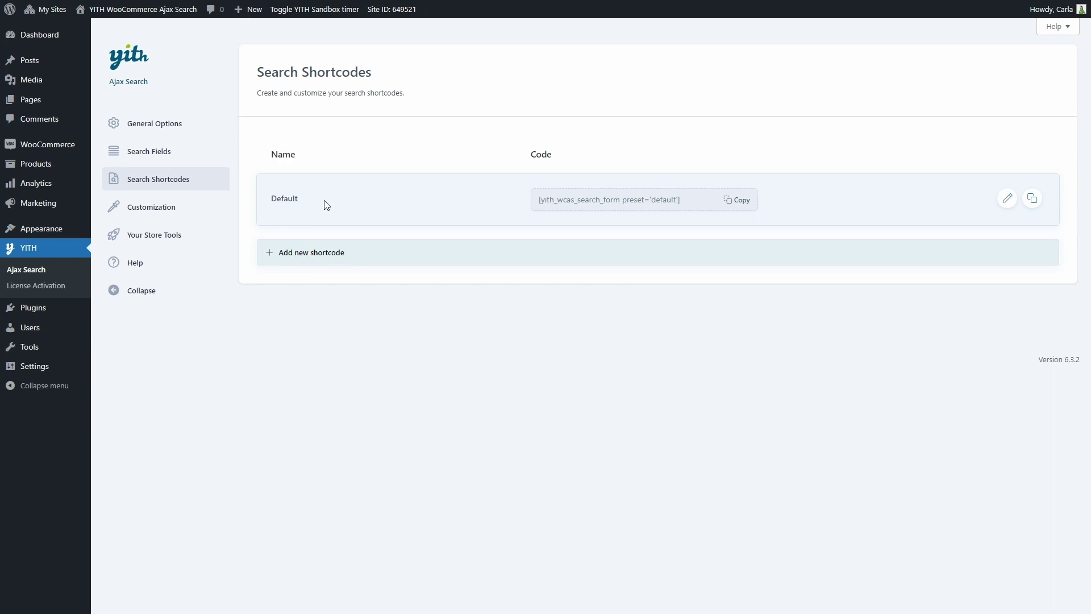
Step: Add a new search shortcode preset and delete it again
click(296, 261)
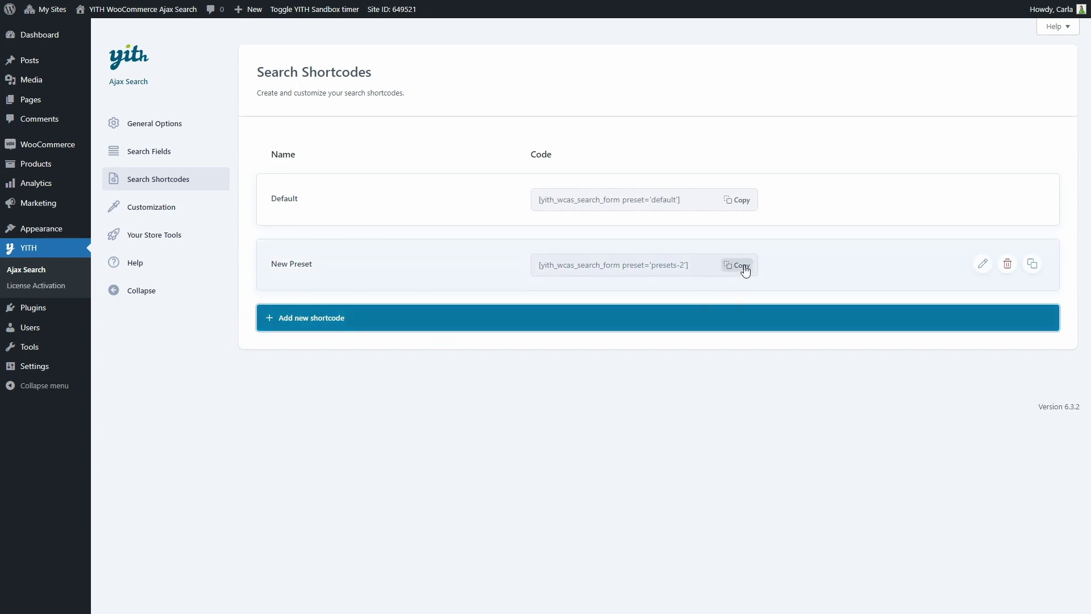
click(1007, 265)
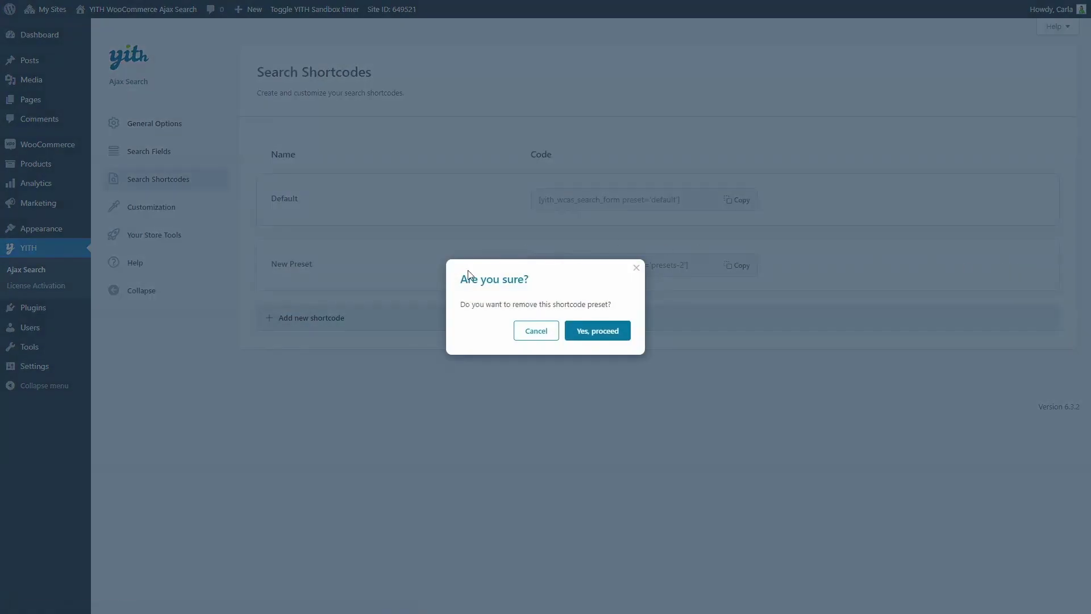
click(610, 337)
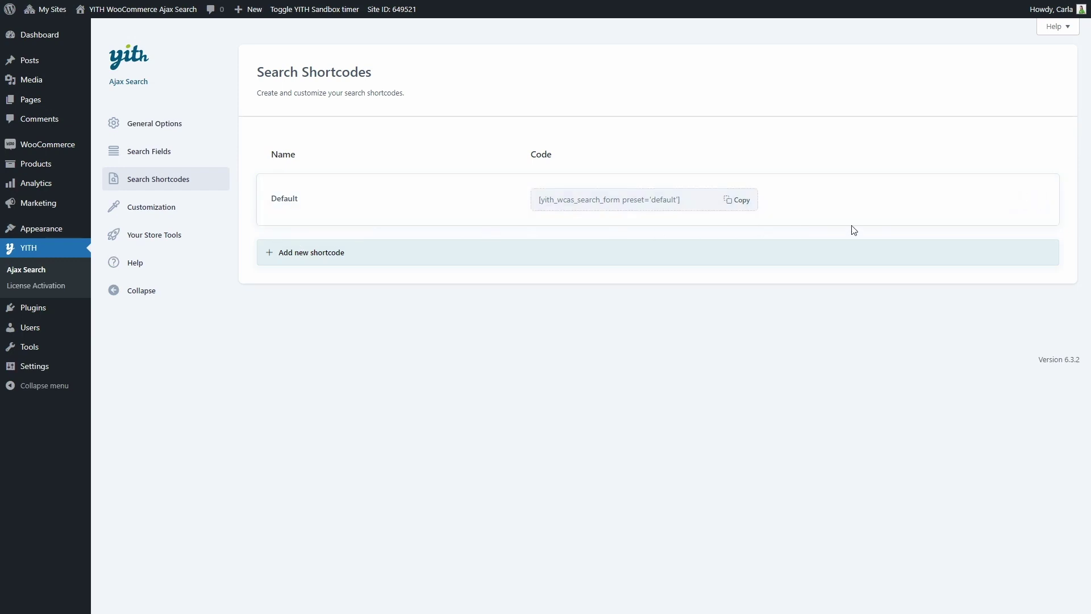
Step: Open the Default shortcode for editing and view the layout sizes offered in its general settings
click(1003, 201)
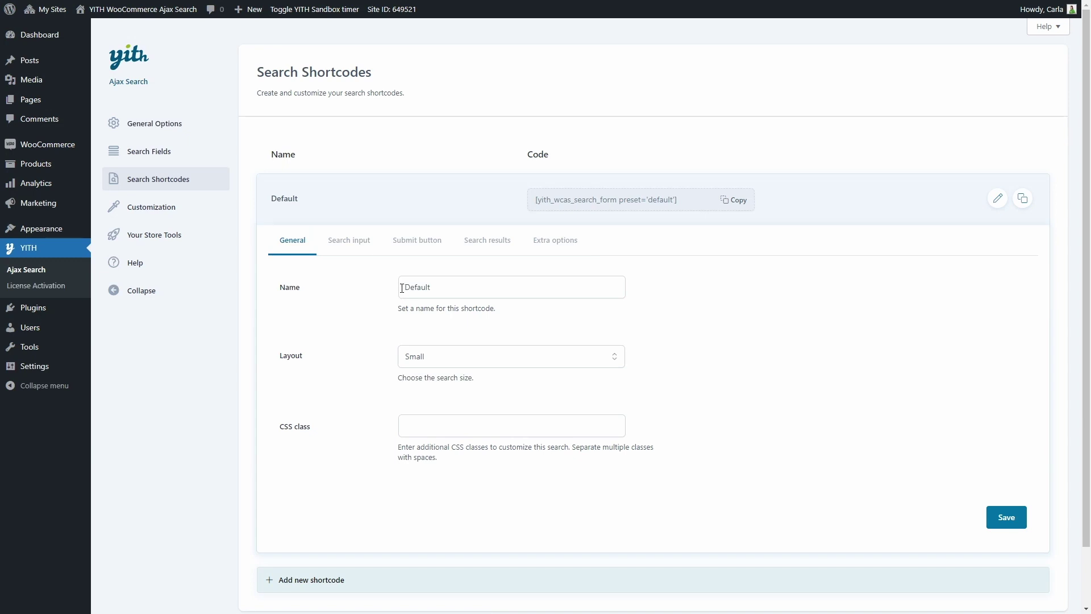
click(458, 362)
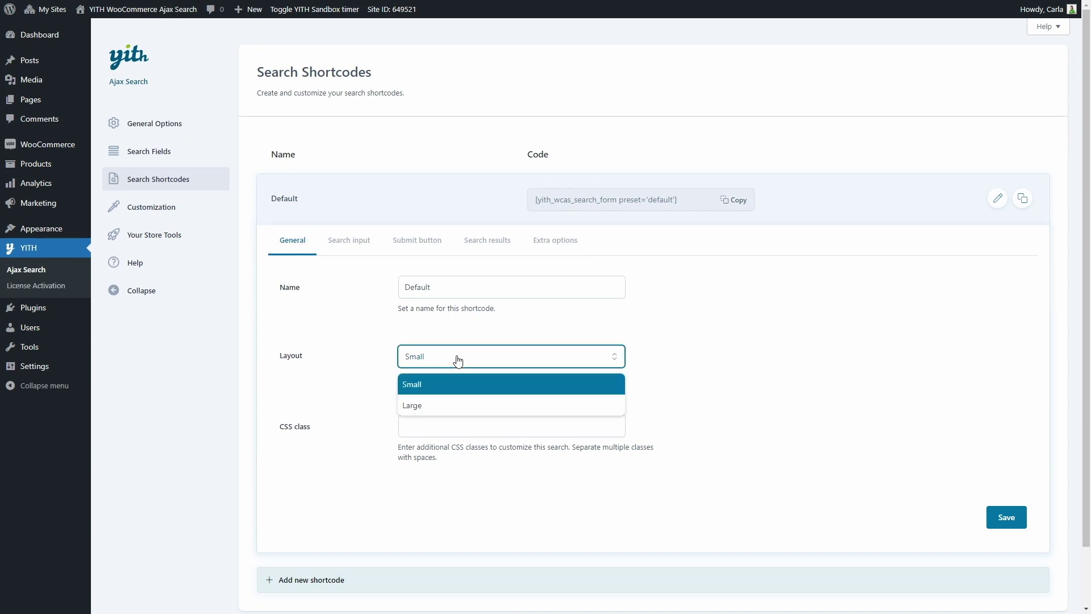
click(364, 402)
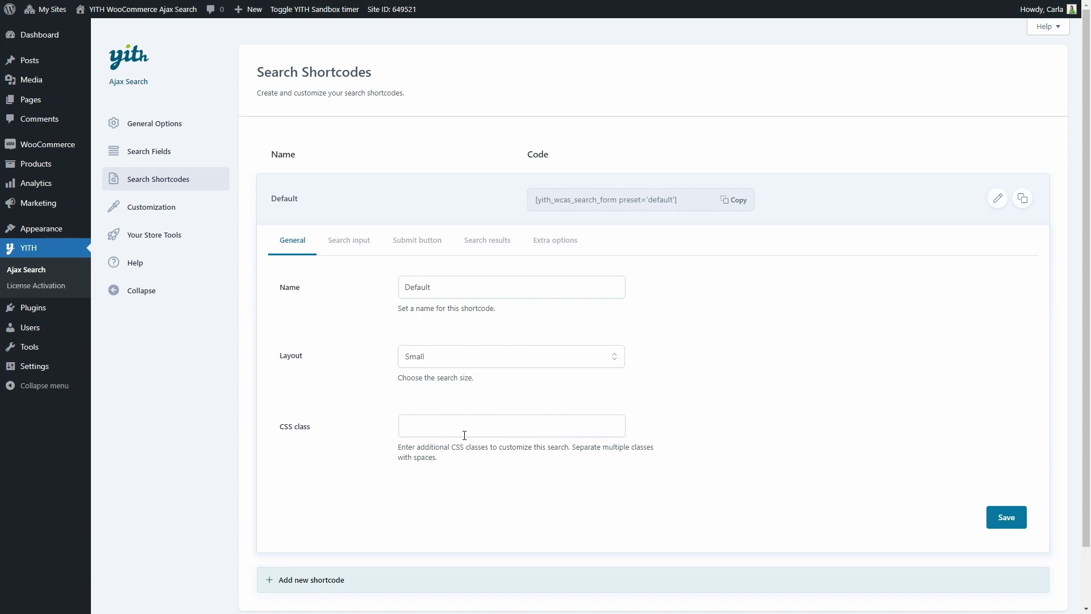
Step: Review the Default shortcode's search input settings for placeholder, border size, border radius and colors
click(360, 253)
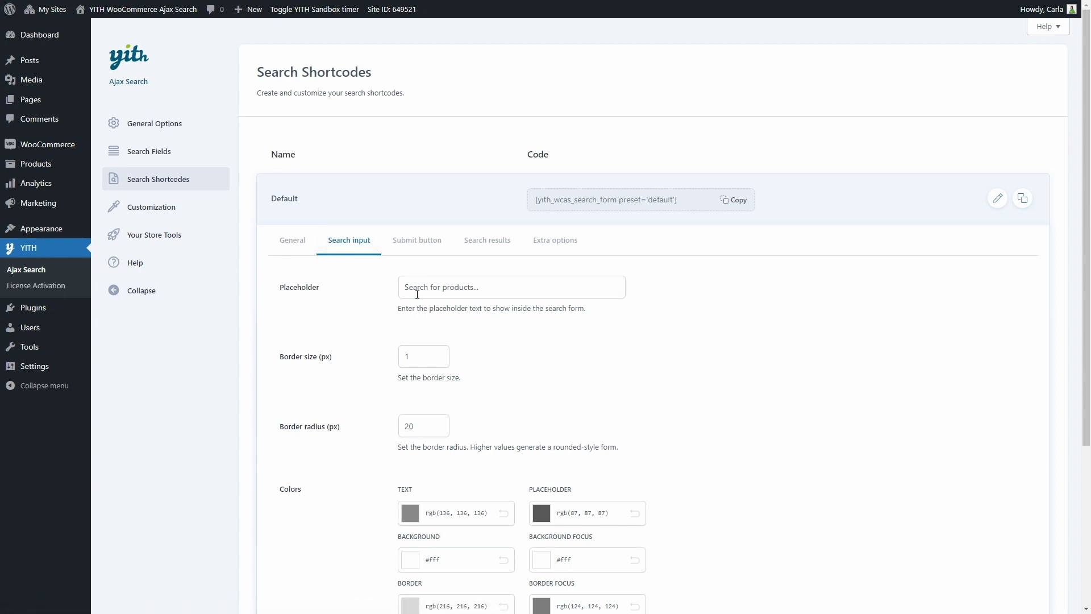
scroll(417, 293, down, 2)
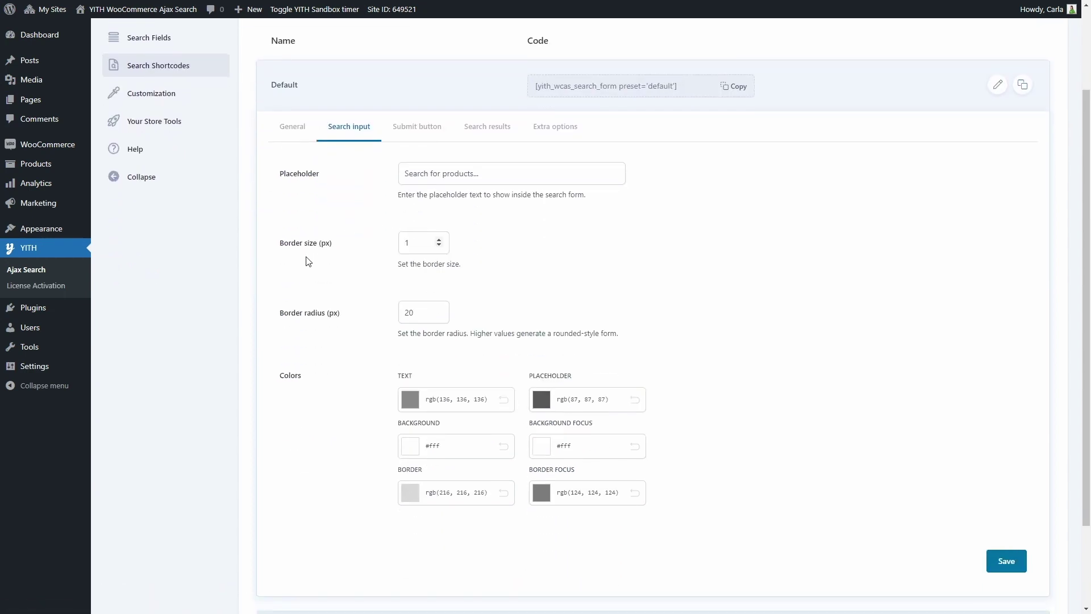
scroll(419, 242, down, 2)
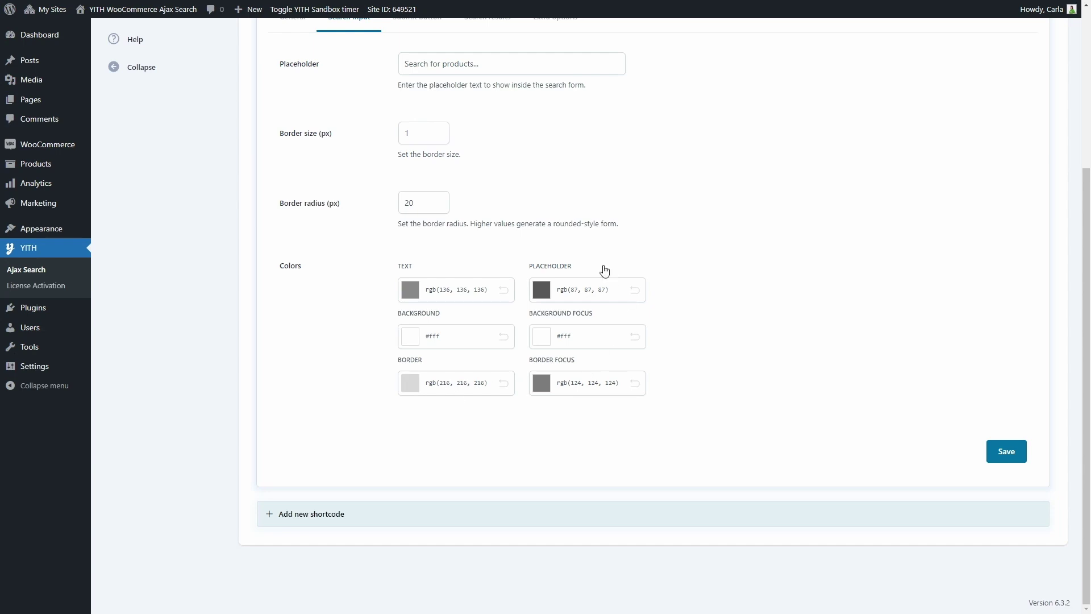
scroll(434, 252, up, 3)
Step: In the Default shortcode's submit button settings, try the Text and Icon + Text styles and return the style to Icon
click(428, 196)
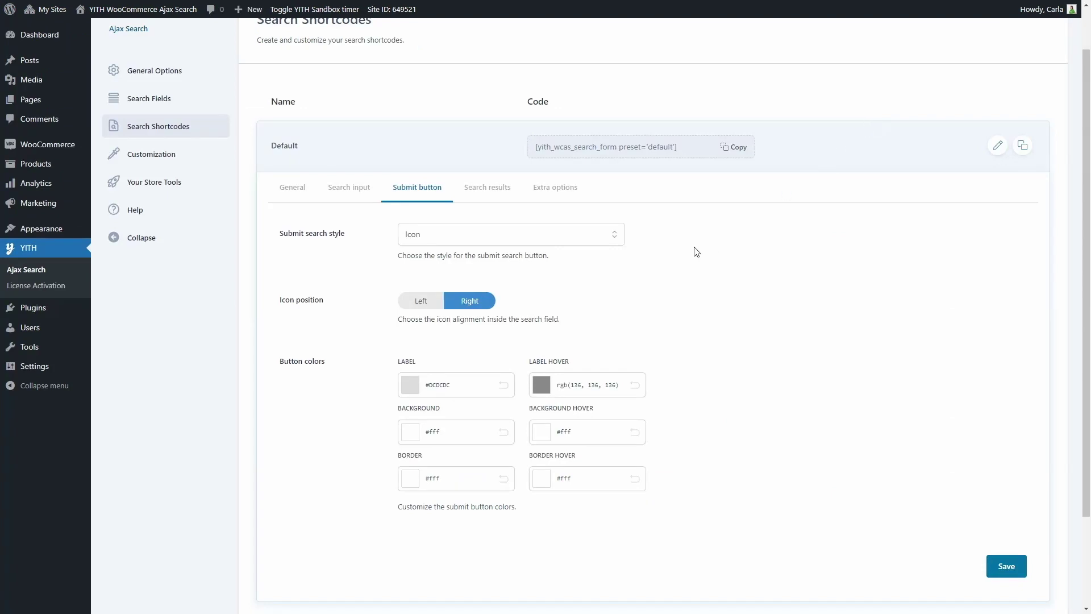
click(534, 236)
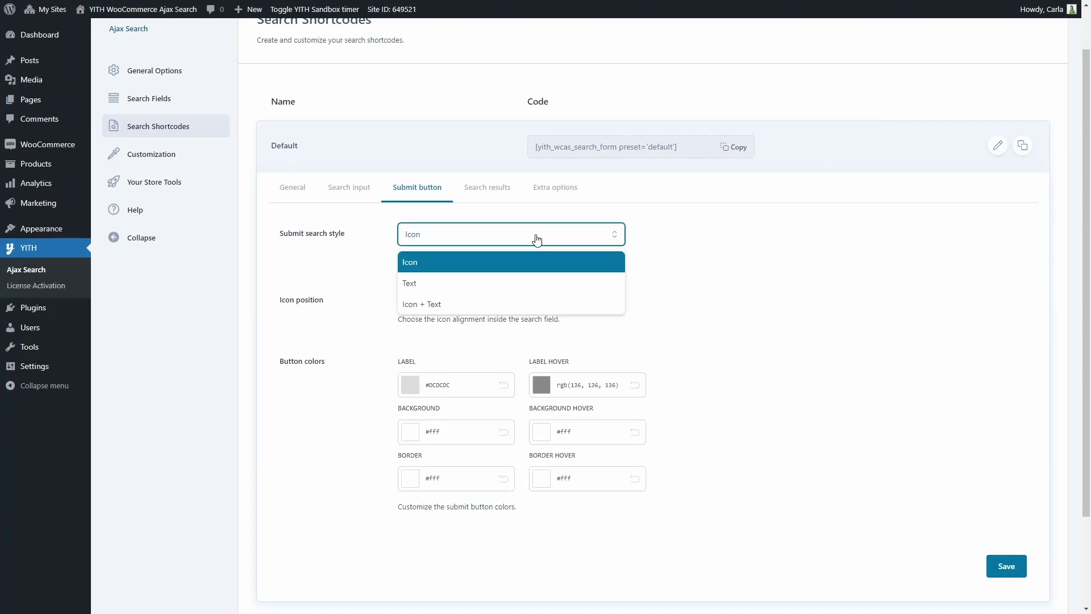
click(515, 283)
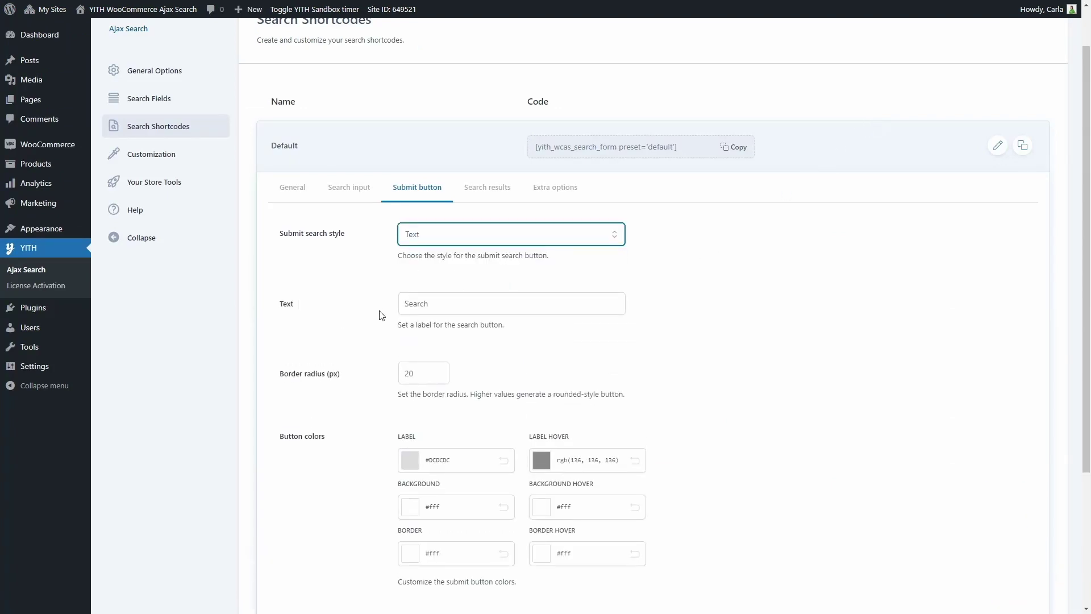
click(481, 240)
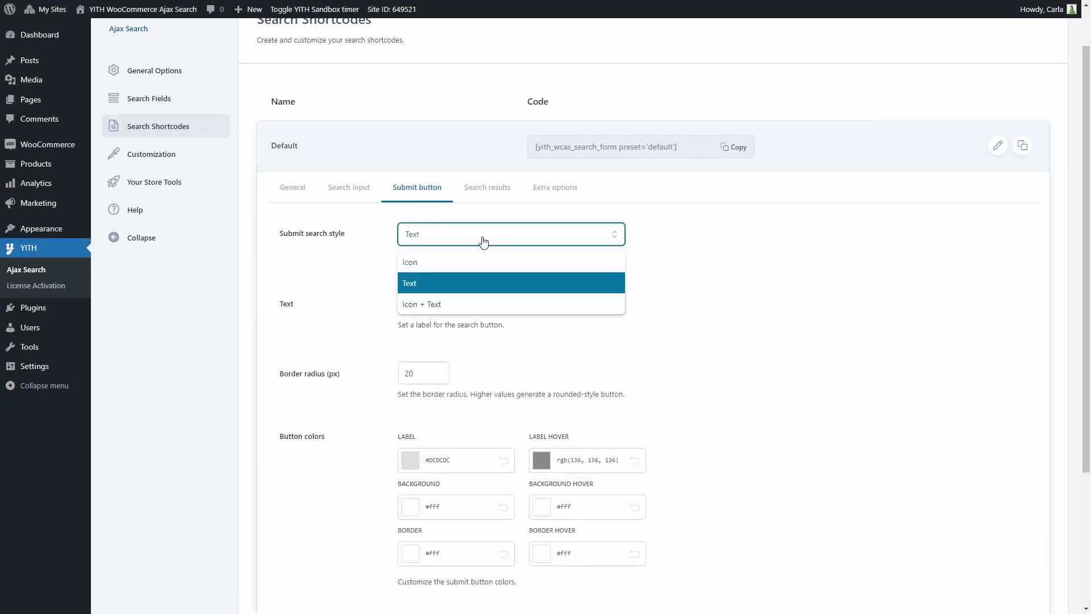
click(476, 306)
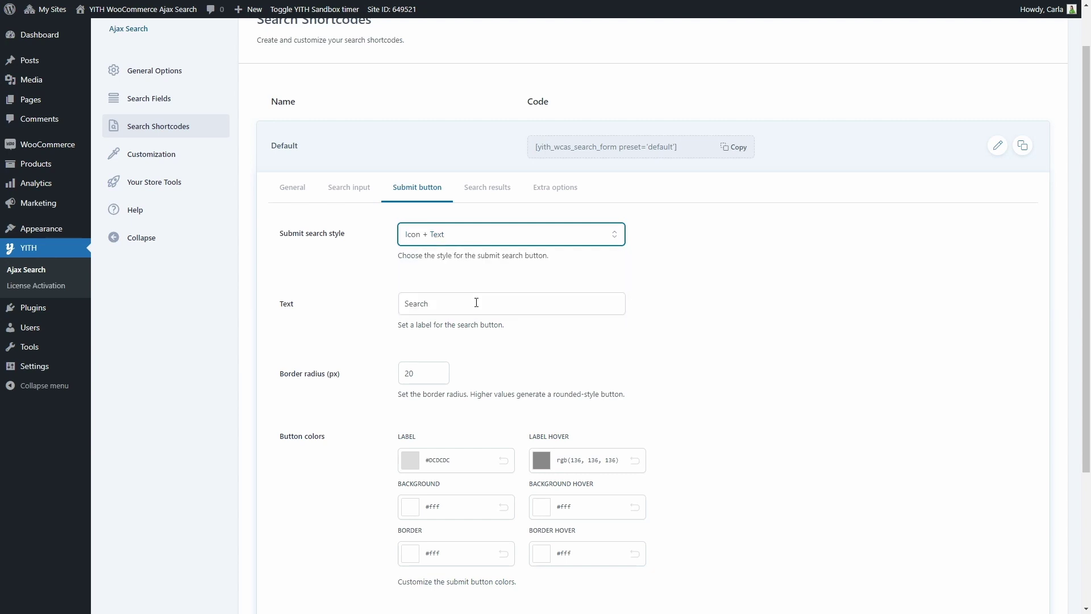
click(478, 238)
click(478, 256)
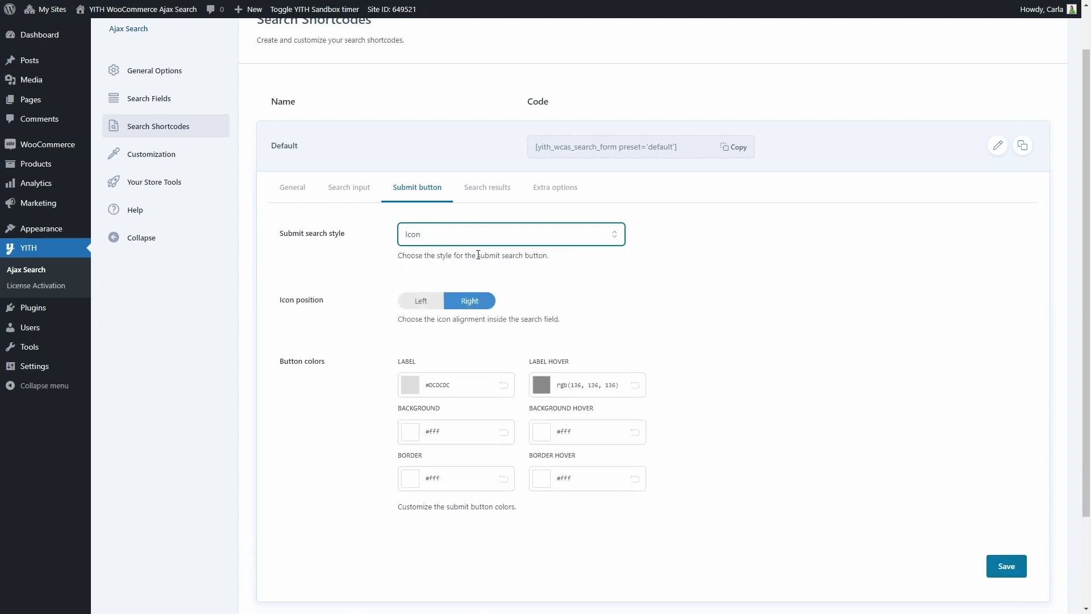
Step: Try the Left icon position for the submit button, set it back to Right and review the button colors
click(423, 303)
click(461, 303)
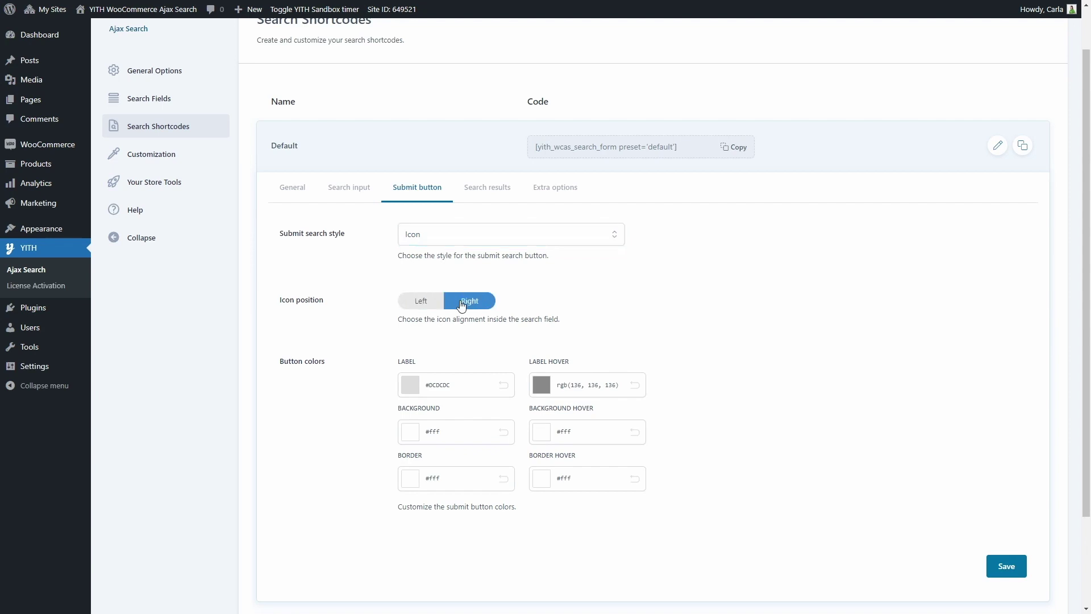
scroll(462, 305, down, 2)
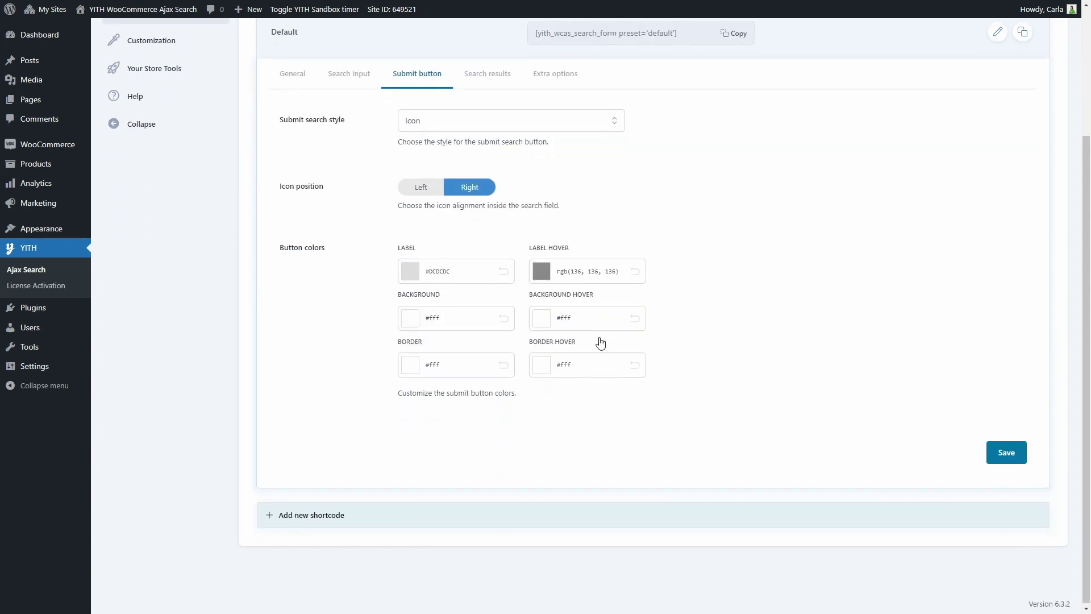
scroll(553, 227, up, 2)
Step: Review the Default shortcode's search results settings, including the product info to show and the results layout
click(490, 189)
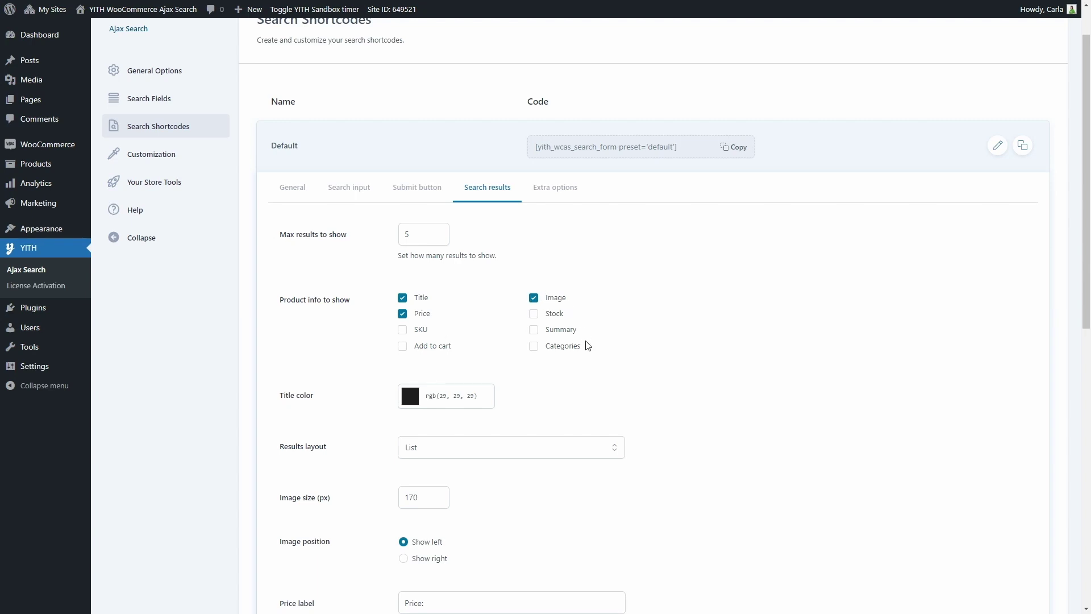
scroll(587, 352, down, 3)
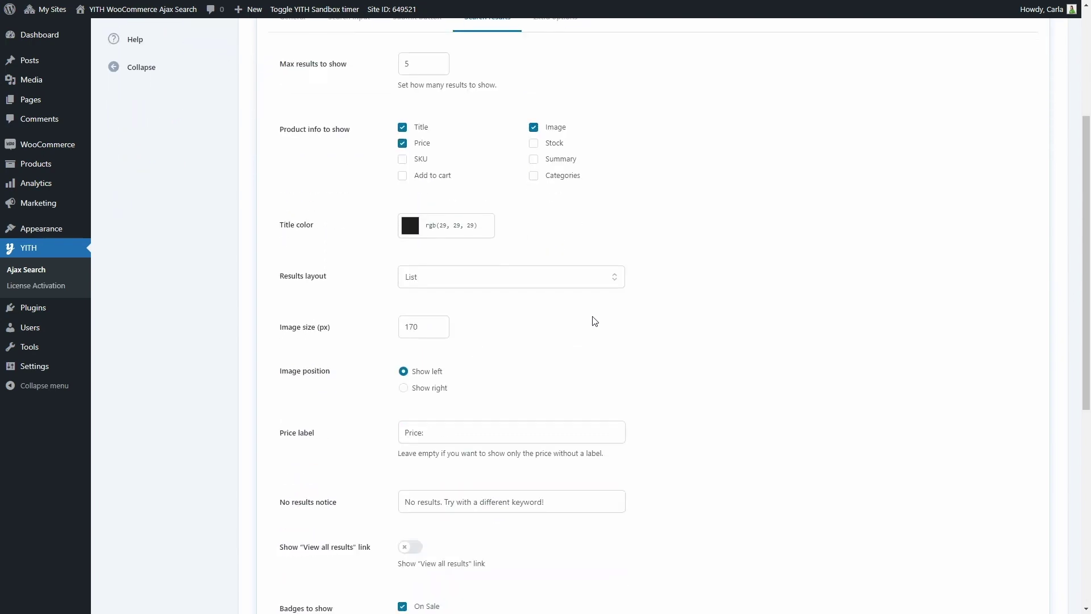
scroll(431, 263, down, 1)
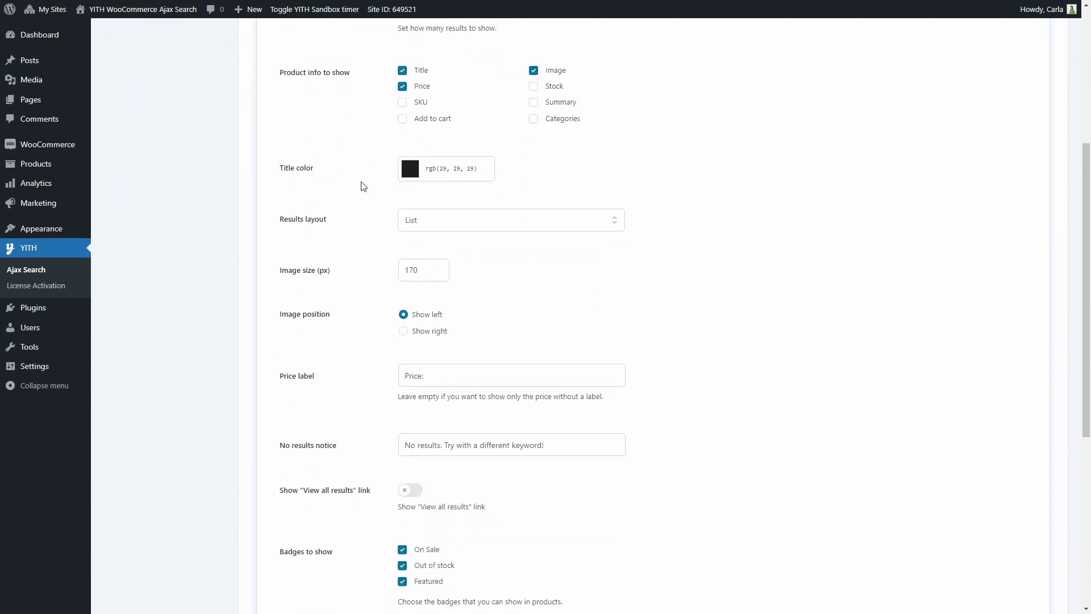
click(449, 222)
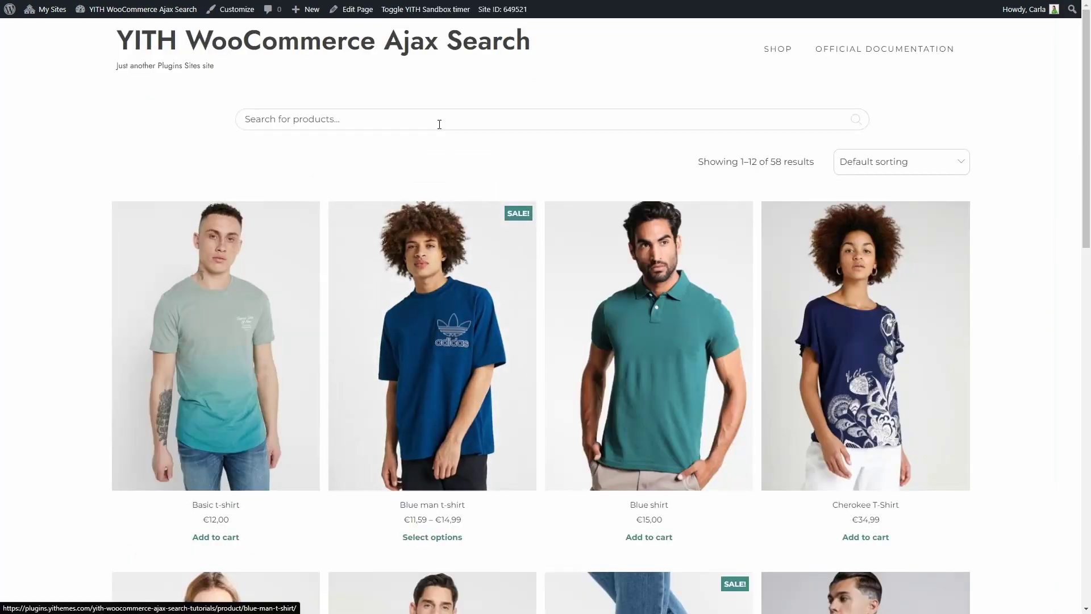
Step: Search the shop for "Hoodie" to check how the results layout looks
click(436, 118)
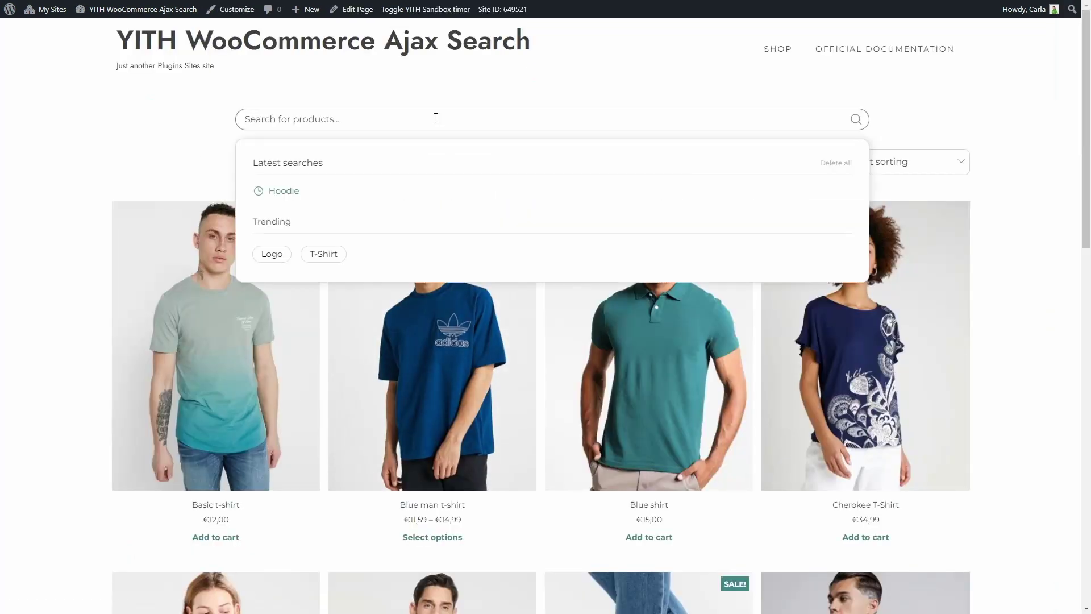
text(Hoodie)
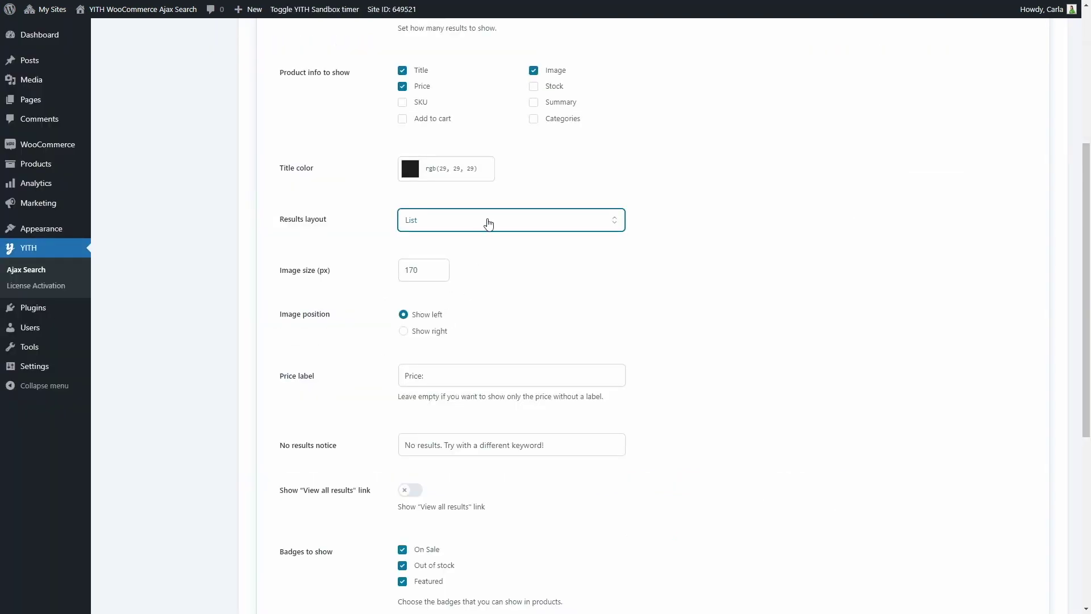
Step: Set the Default shortcode's results layout to Grid and save the search results settings
click(488, 222)
click(477, 246)
scroll(409, 378, down, 4)
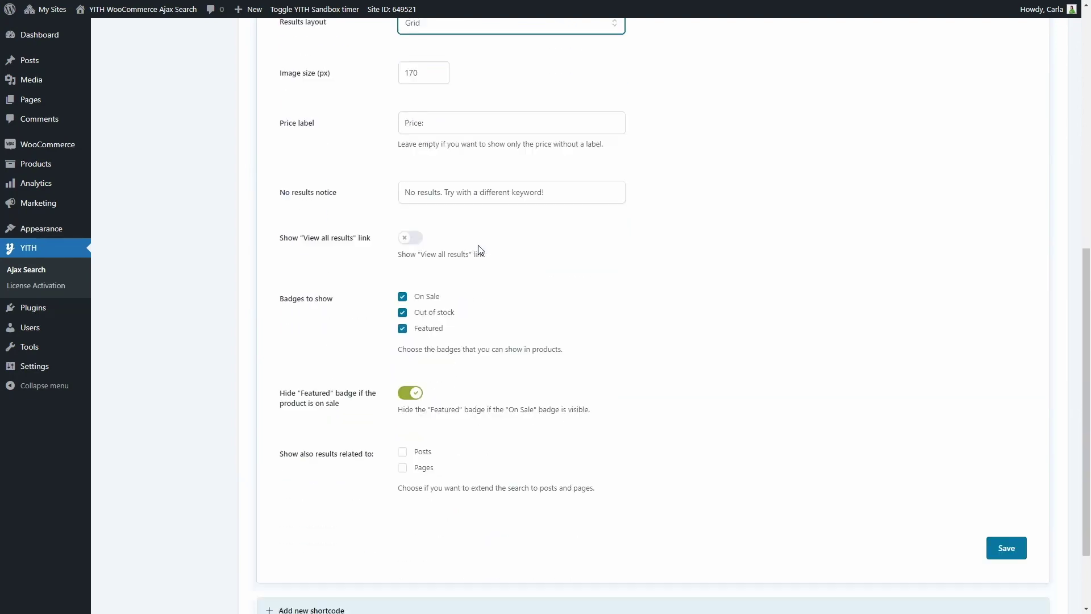
click(1006, 517)
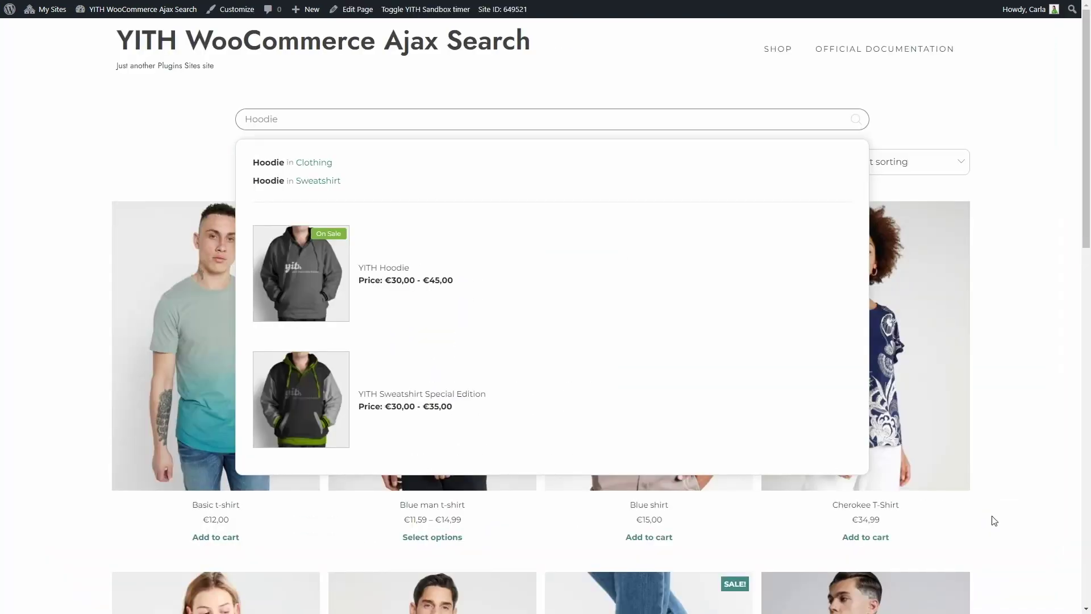
Step: Reload the shop page and search for "Hoodie" to check the grid layout of the results
key(F5)
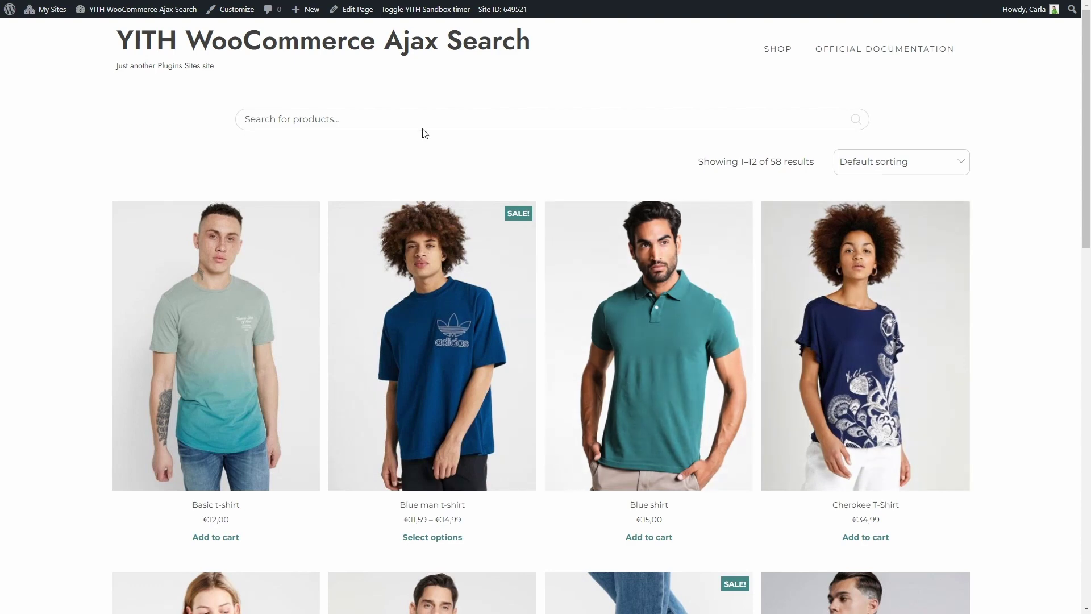
click(419, 120)
text(Hoodie)
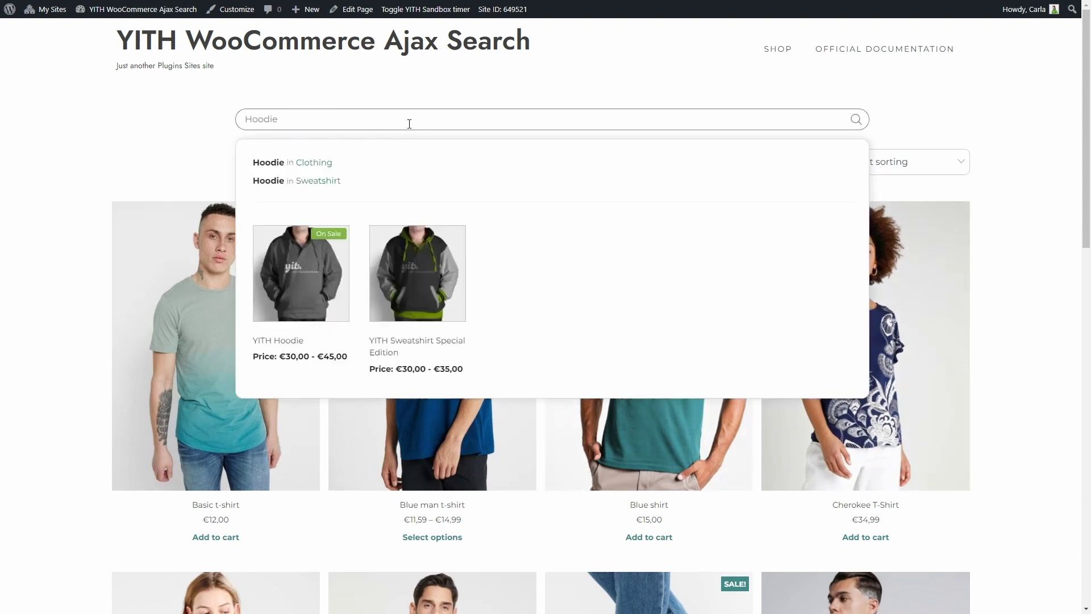
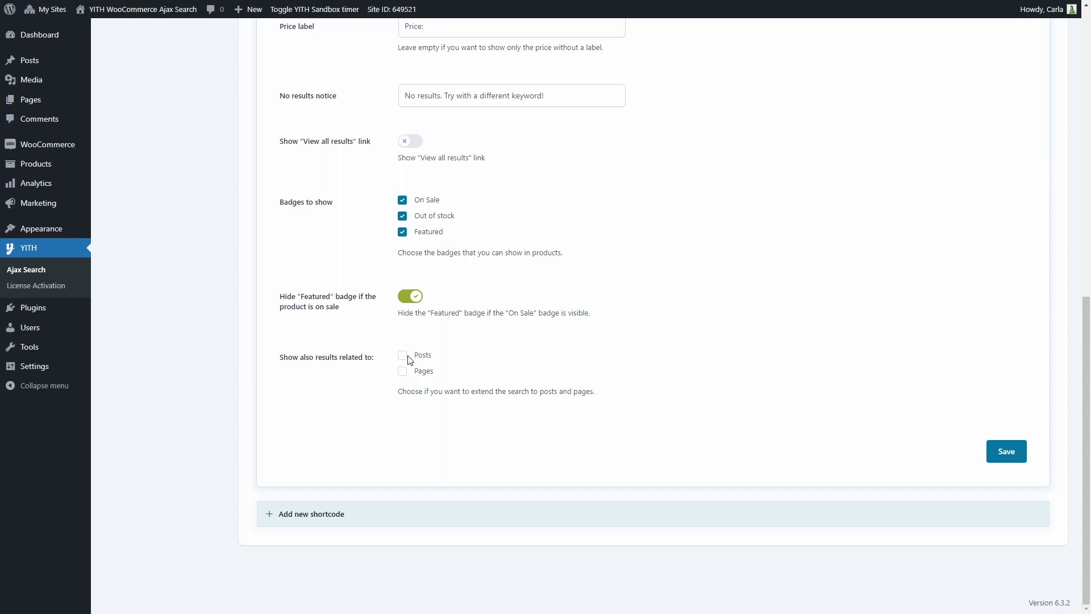
Step: Review the Default shortcode's extra options for last searches, trending searches and related categories, and save the shortcode
scroll(415, 378, up, 10)
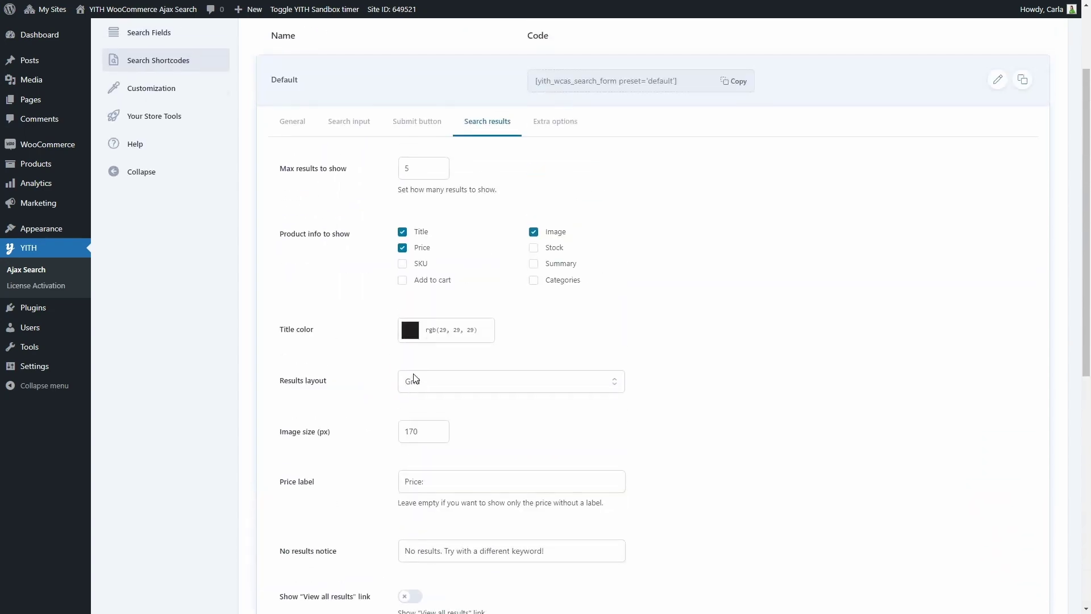
click(564, 247)
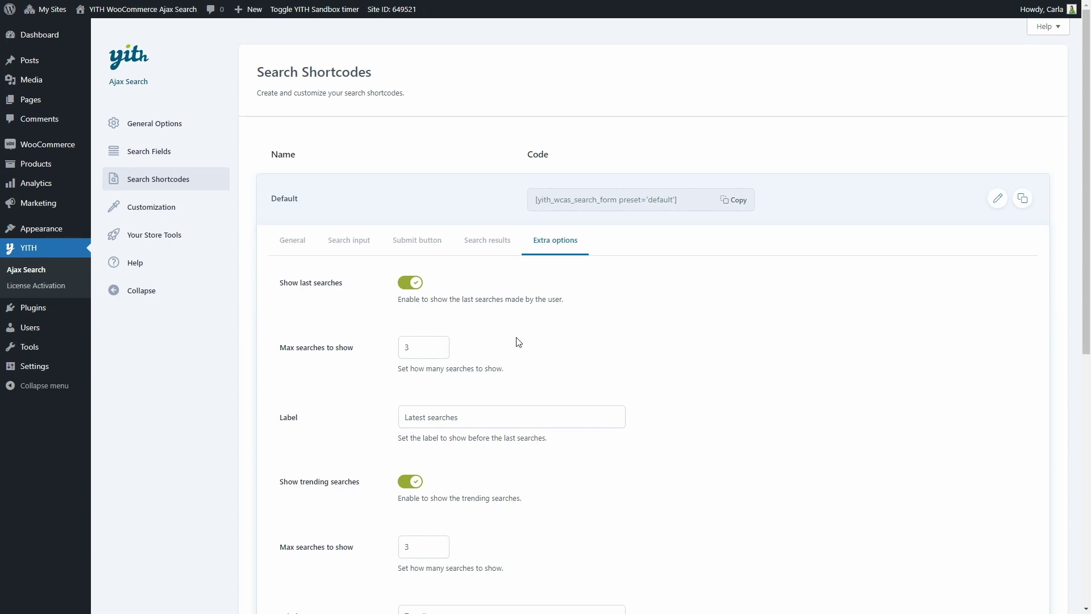
scroll(519, 342, down, 3)
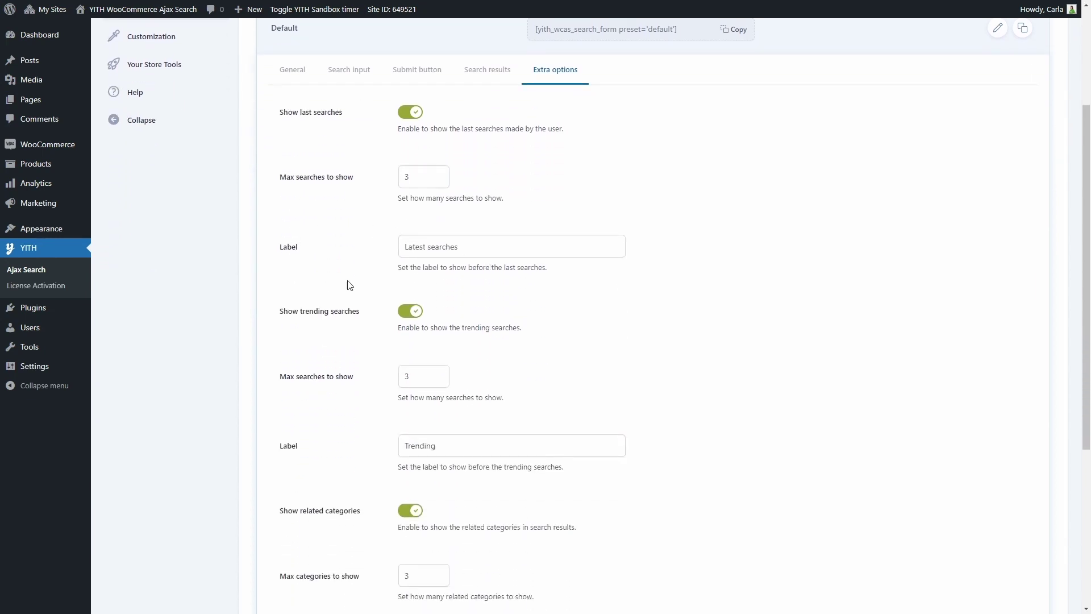
scroll(461, 253, down, 1)
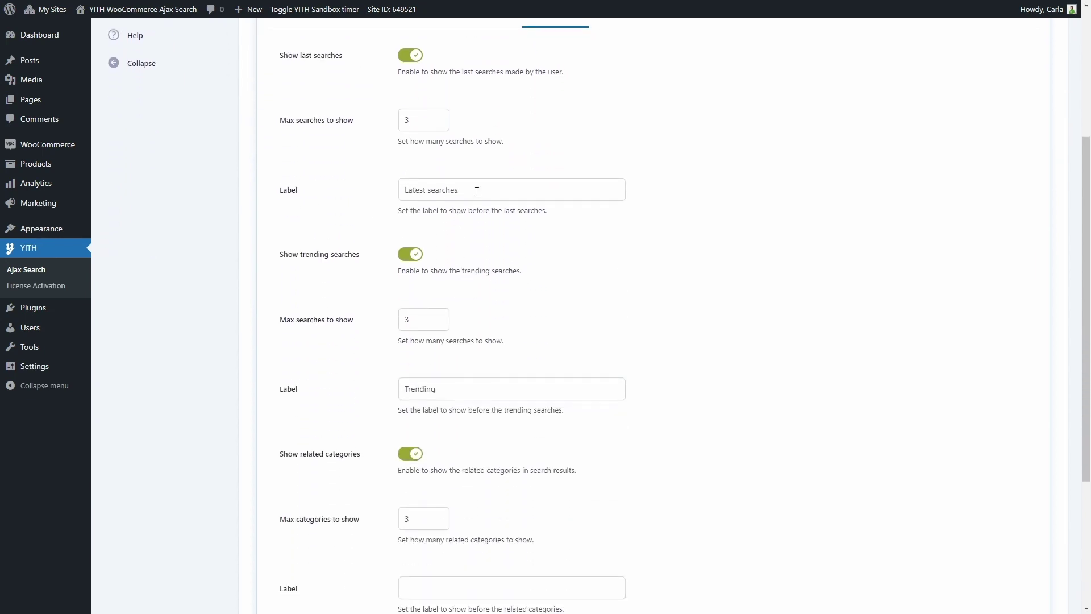
scroll(477, 192, down, 2)
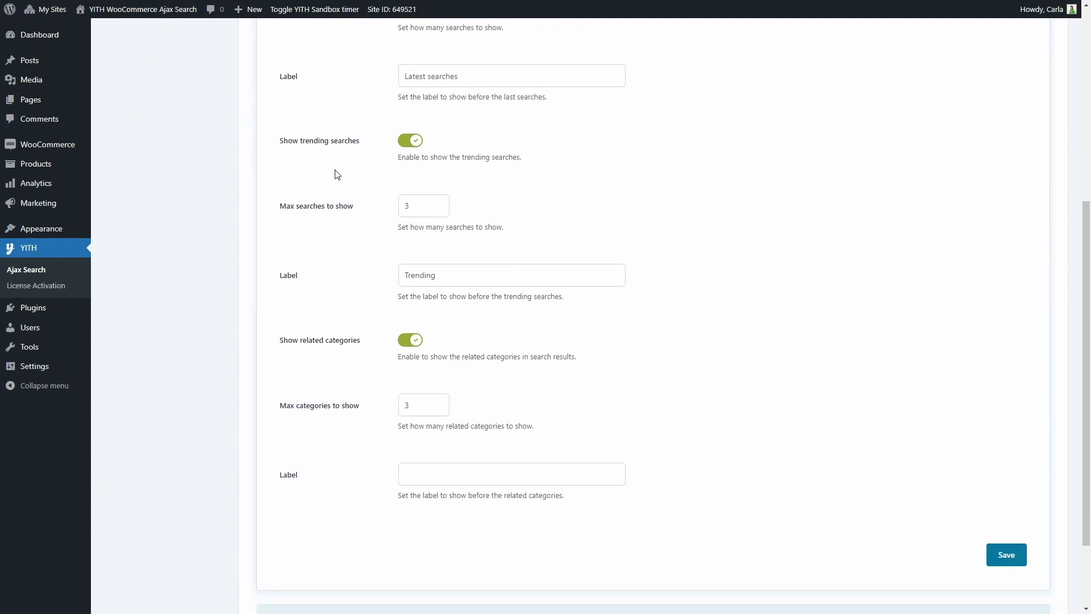
scroll(427, 227, down, 1)
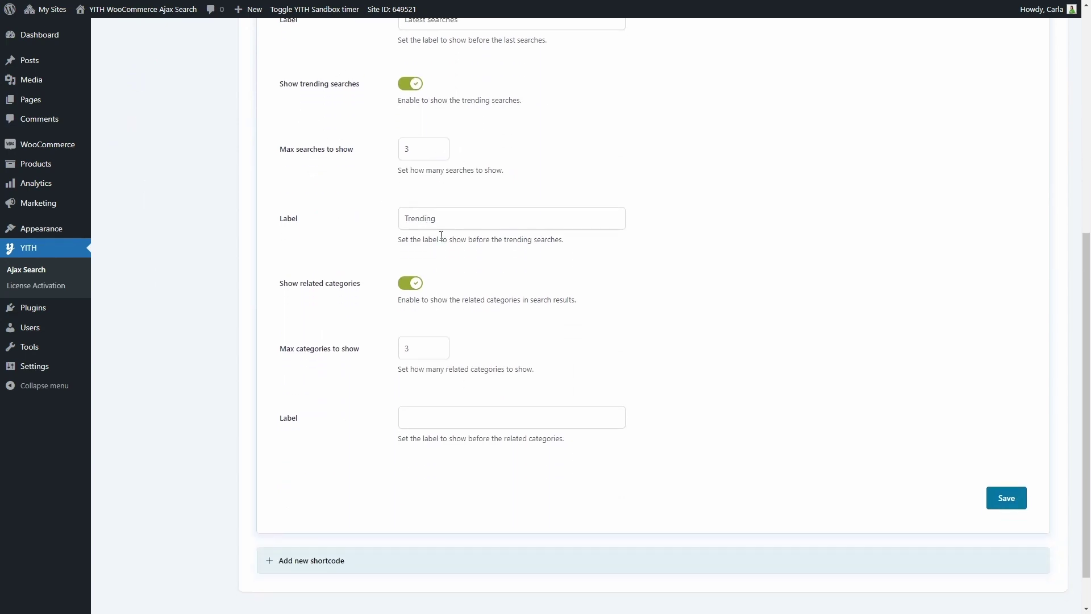
scroll(443, 234, down, 1)
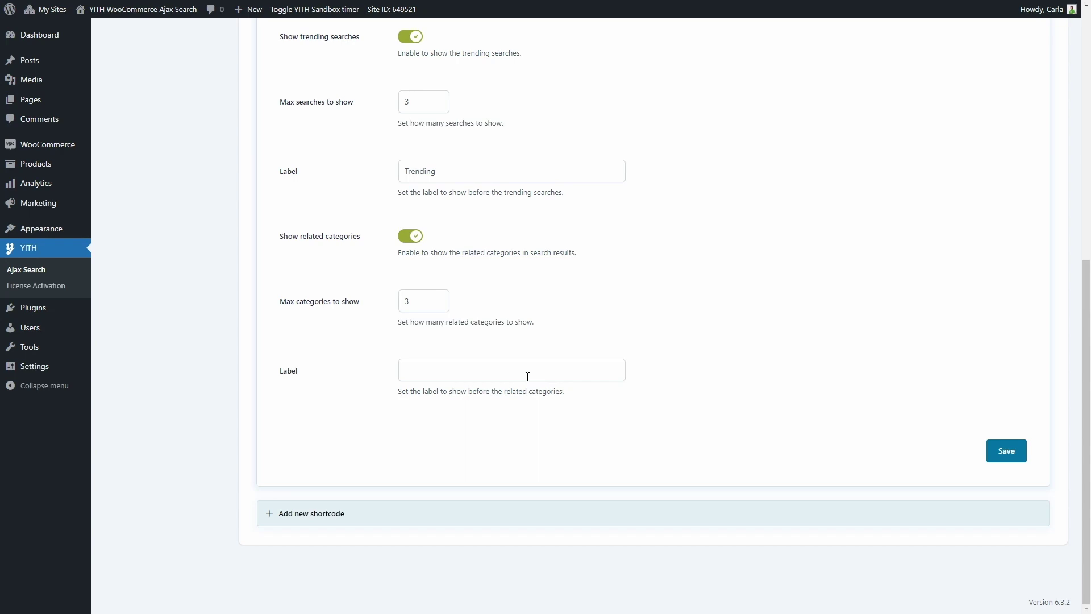
click(997, 453)
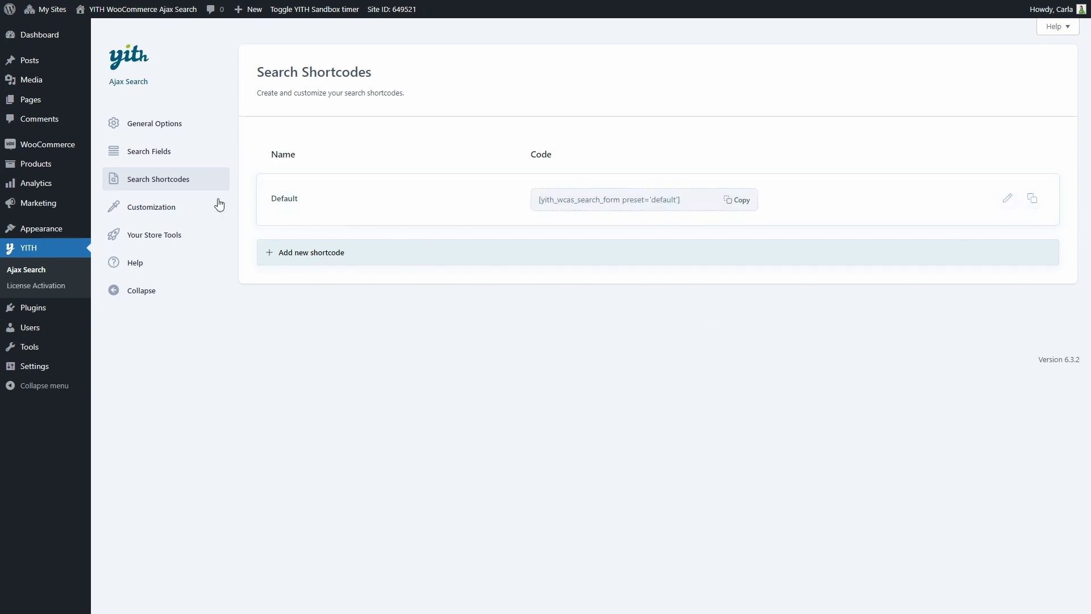
Step: Review the plugin's customization colors for the badges and the related content background
click(187, 212)
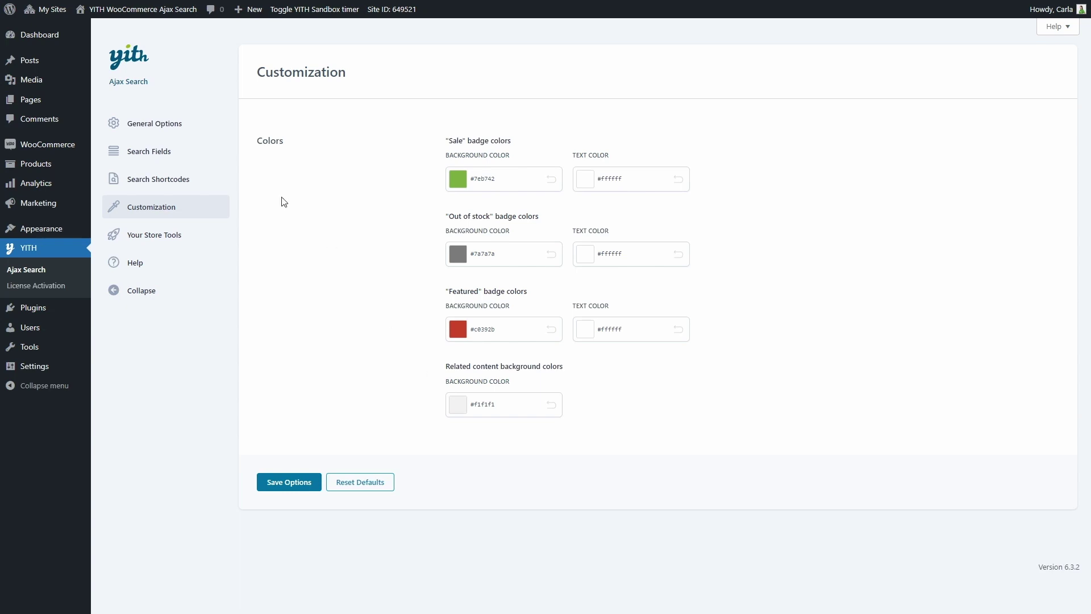
Step: Create a new page and insert the Classic Search block, found by searching the blocks for "AJAX"
mouse_move(45, 102)
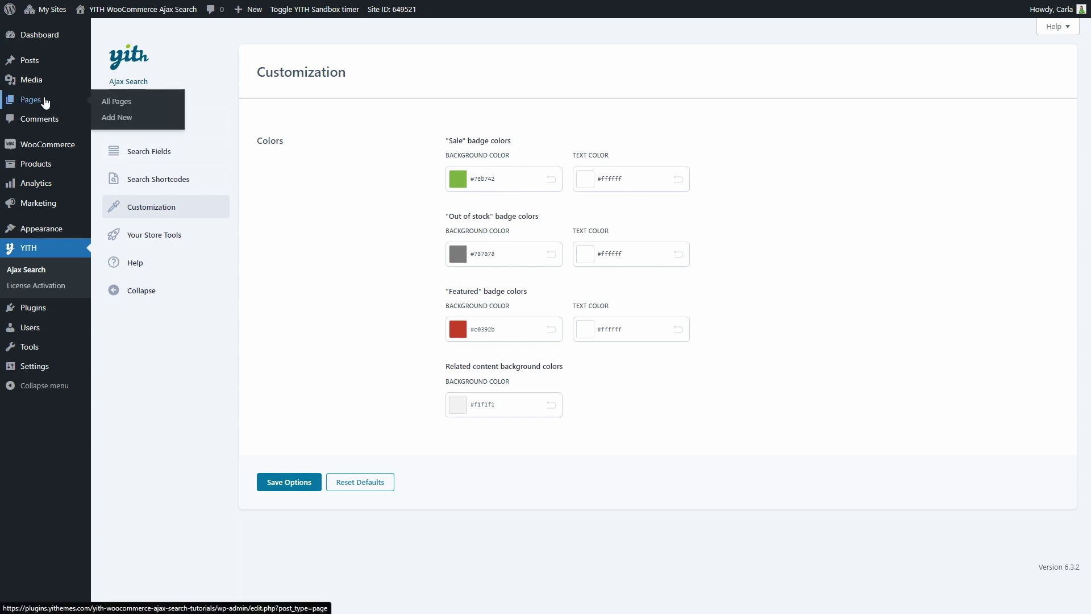
click(107, 116)
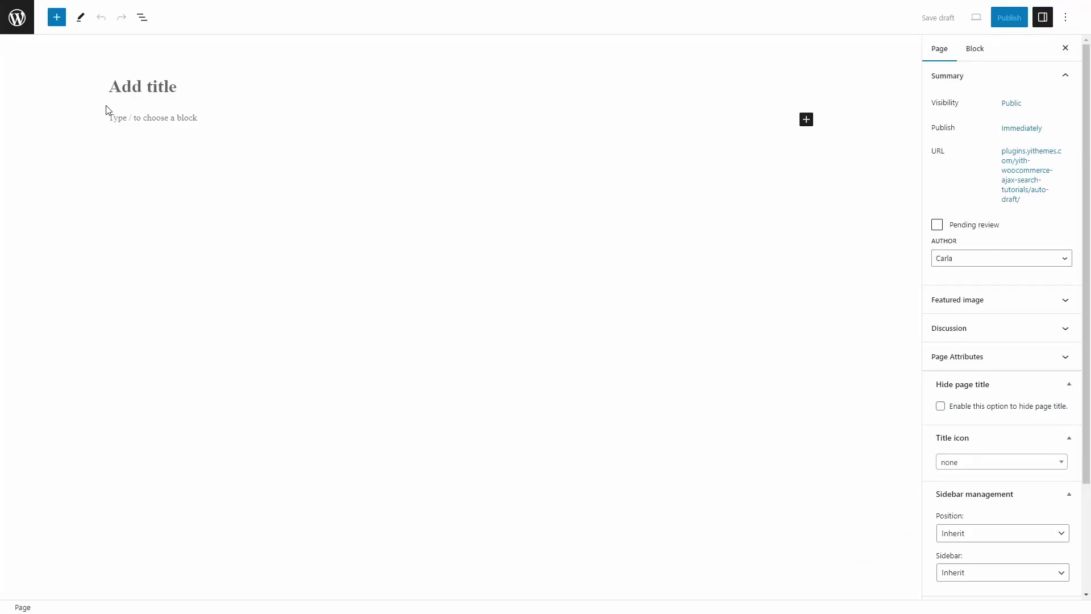
click(806, 120)
text(AJAX)
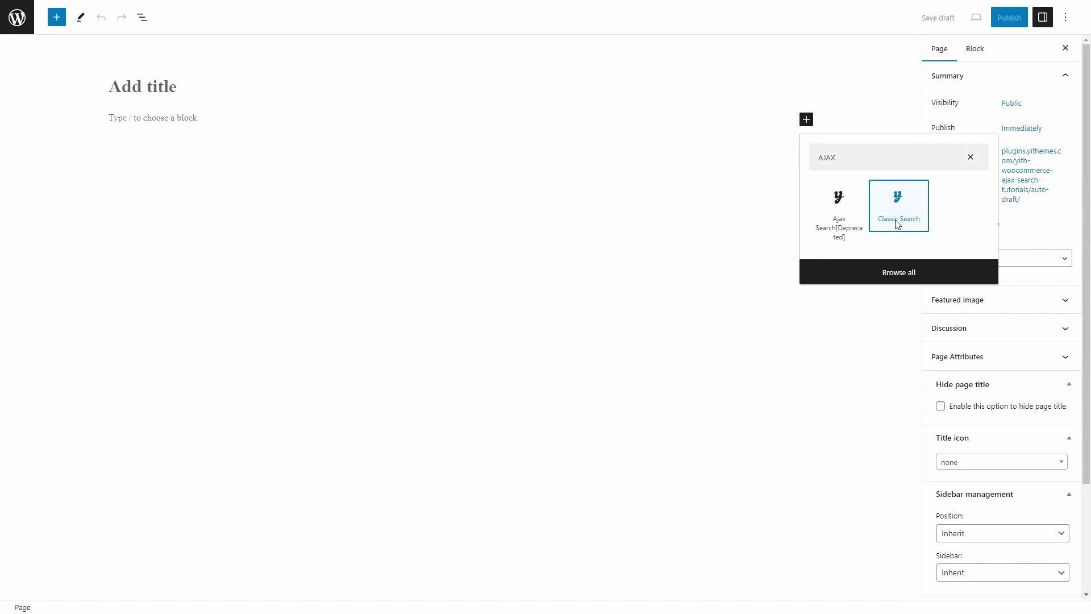
click(896, 222)
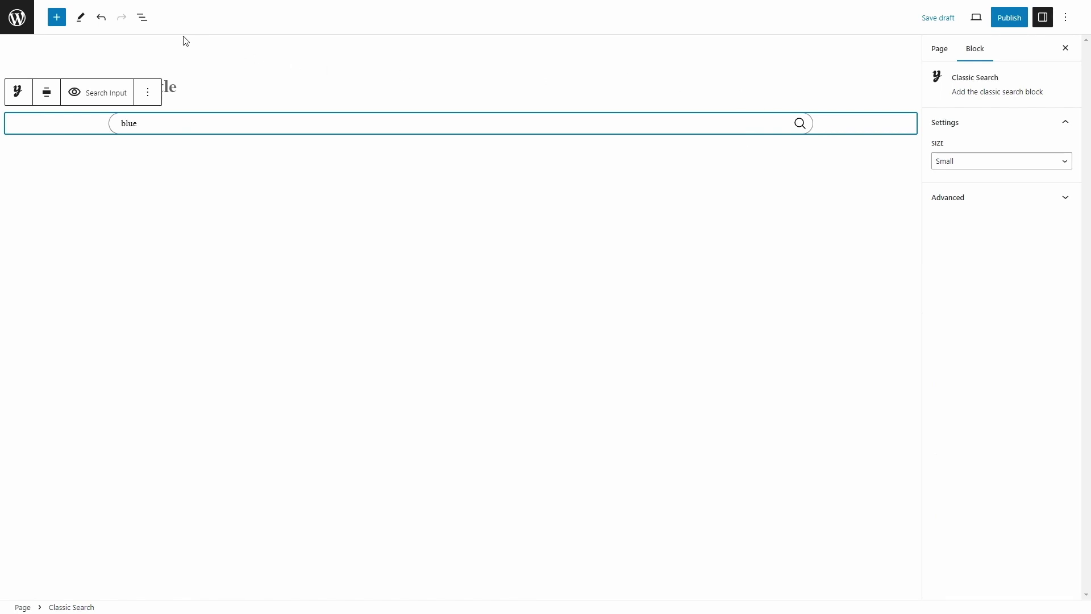
Step: Show the page's block structure, expand the Classic Search block and look at the Input Block's settings
click(143, 18)
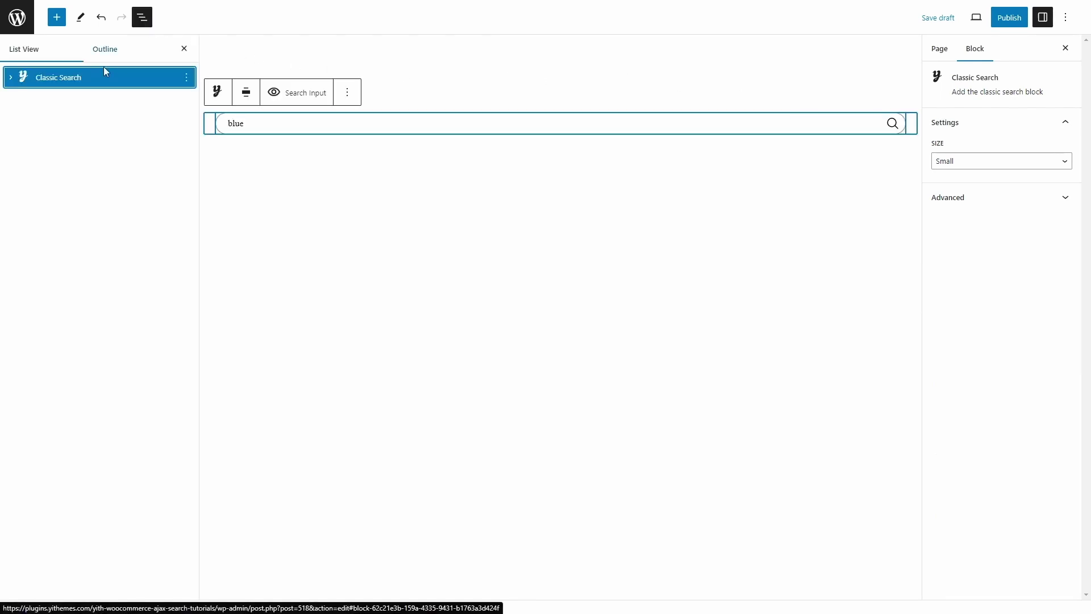
click(10, 78)
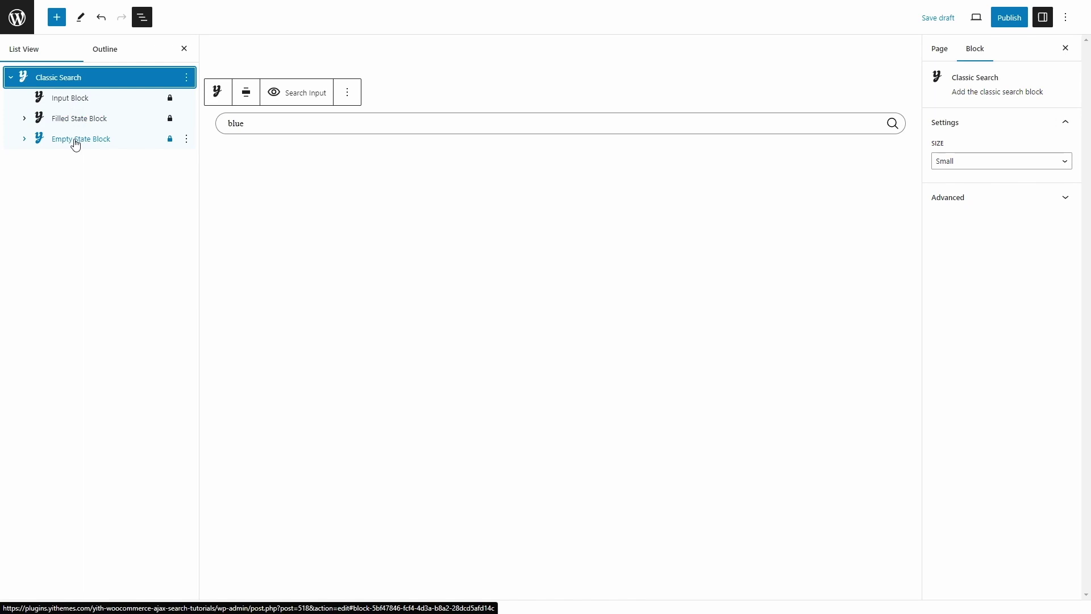
click(85, 106)
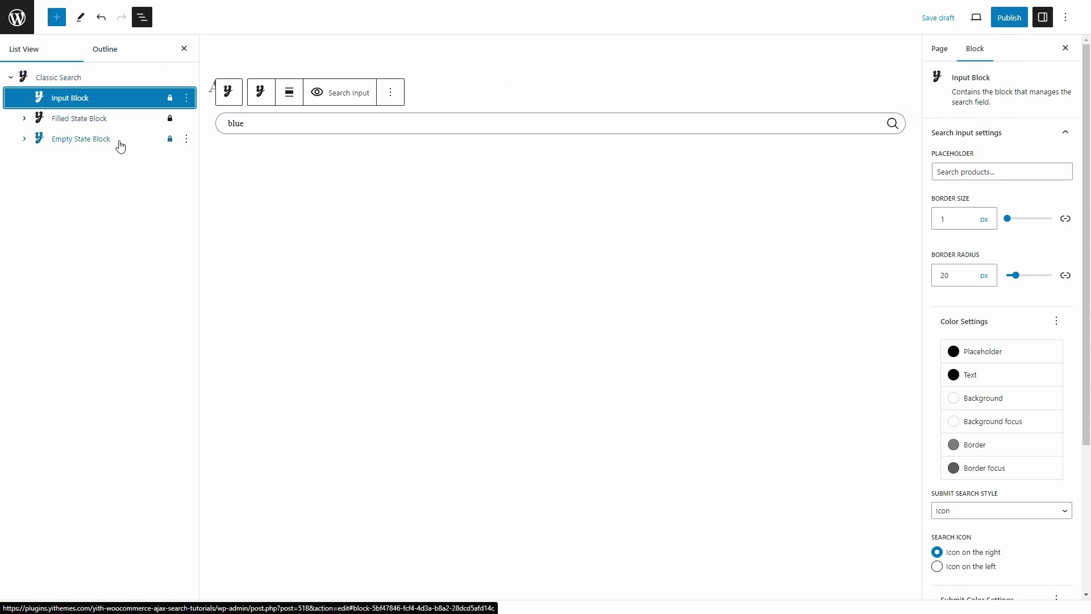
Step: Review the Classic Search block's size options and advanced settings, keeping the size at Small
click(67, 80)
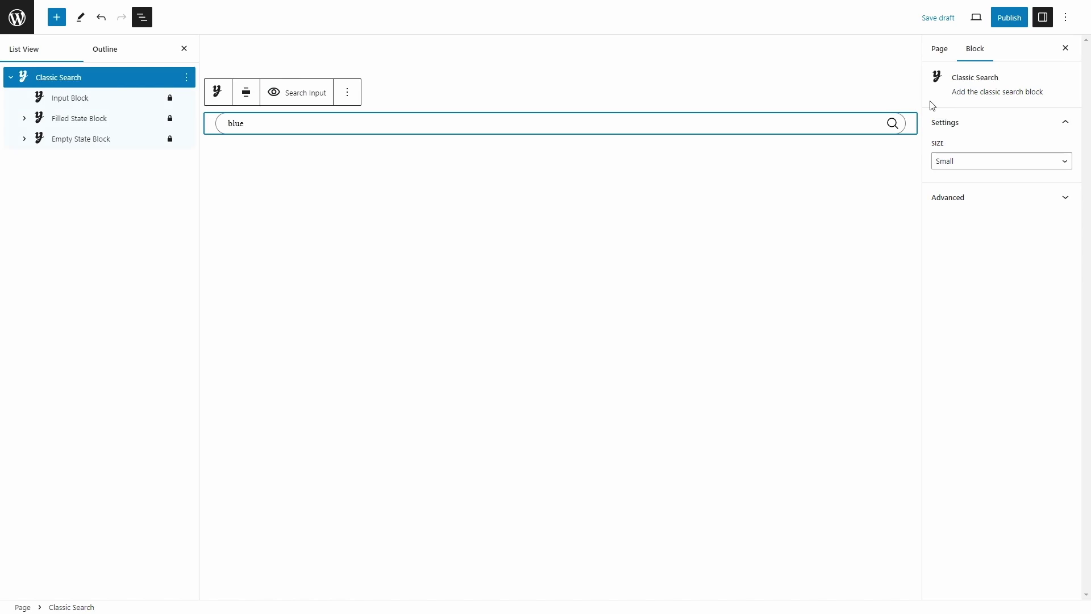
click(980, 165)
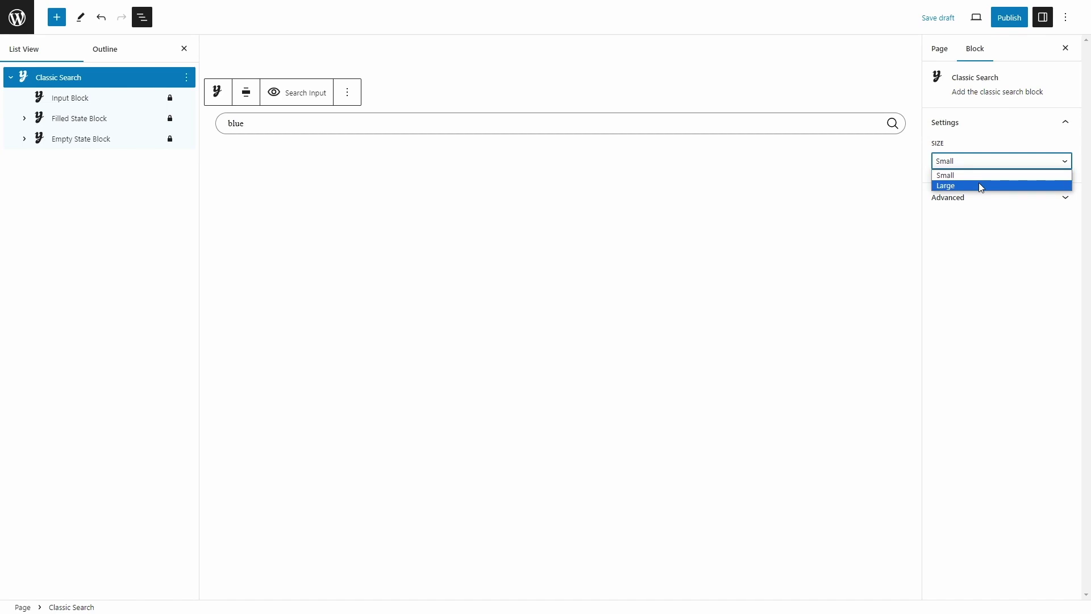
click(989, 176)
click(988, 197)
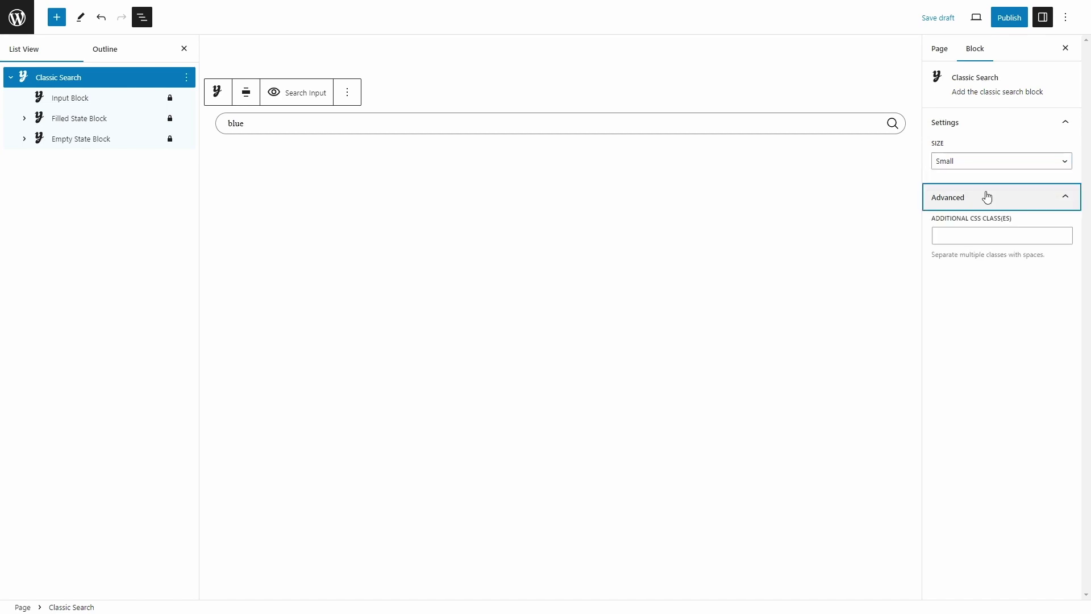
click(988, 198)
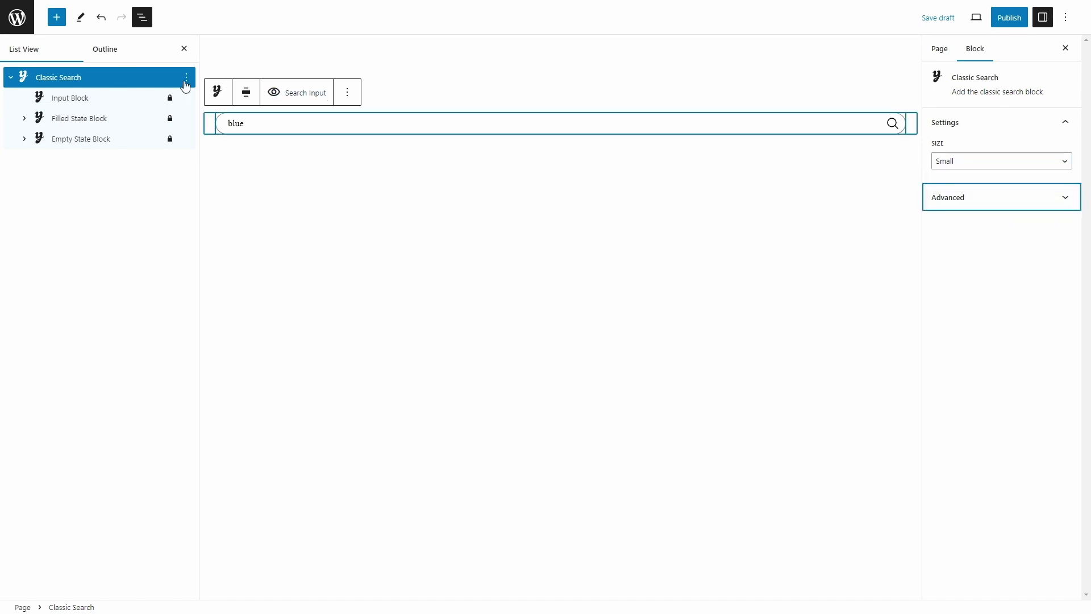
Step: Set the Input Block's border size to 5 px and its border radius to 25 px
click(96, 100)
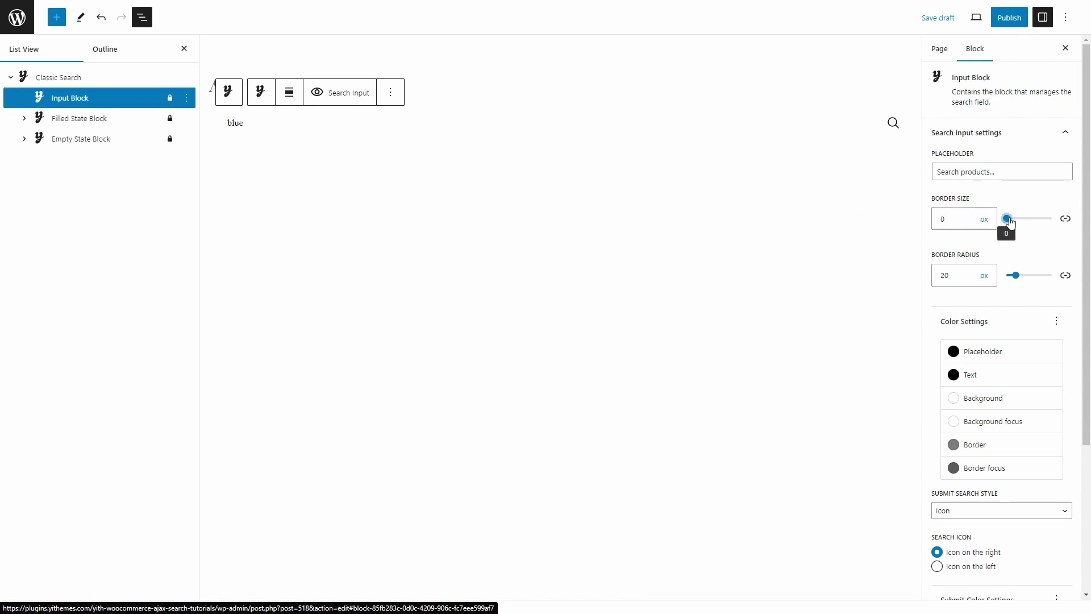
drag(1006, 218, 1013, 226)
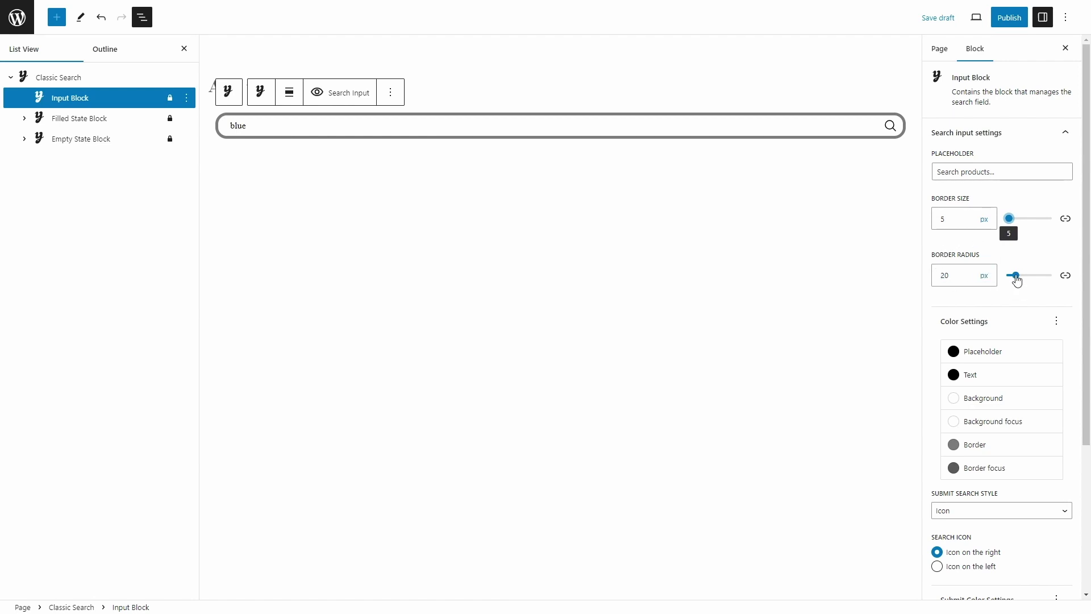
mouse_move(1015, 275)
mouse_down()
mouse_move(1043, 277)
mouse_move(1018, 275)
mouse_up()
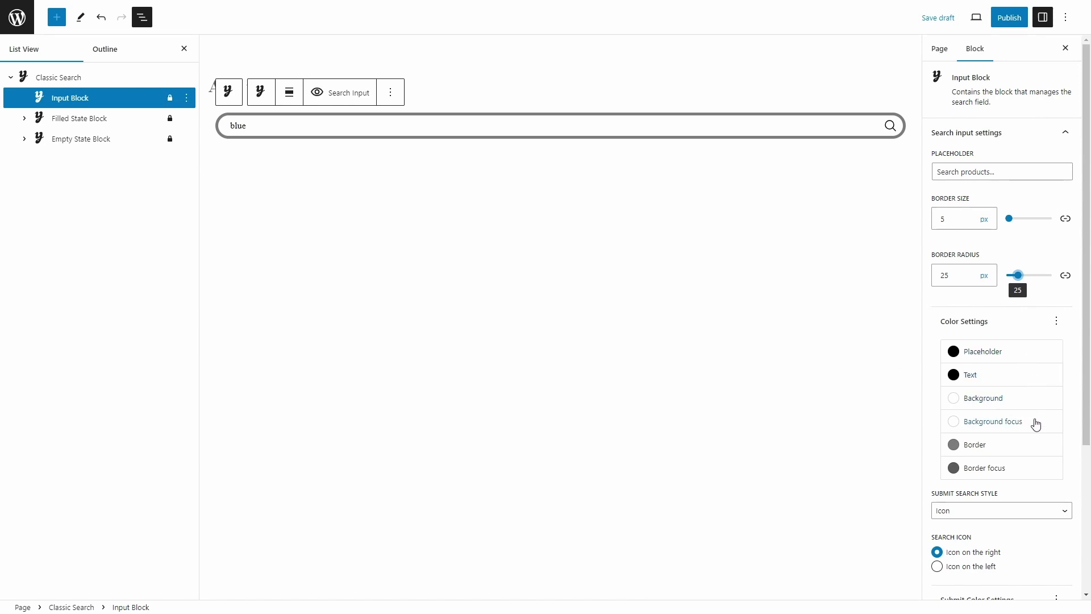
Step: Try the Text and Icon + Text submit search styles for the Input Block and return the style to Icon
scroll(1026, 477, down, 3)
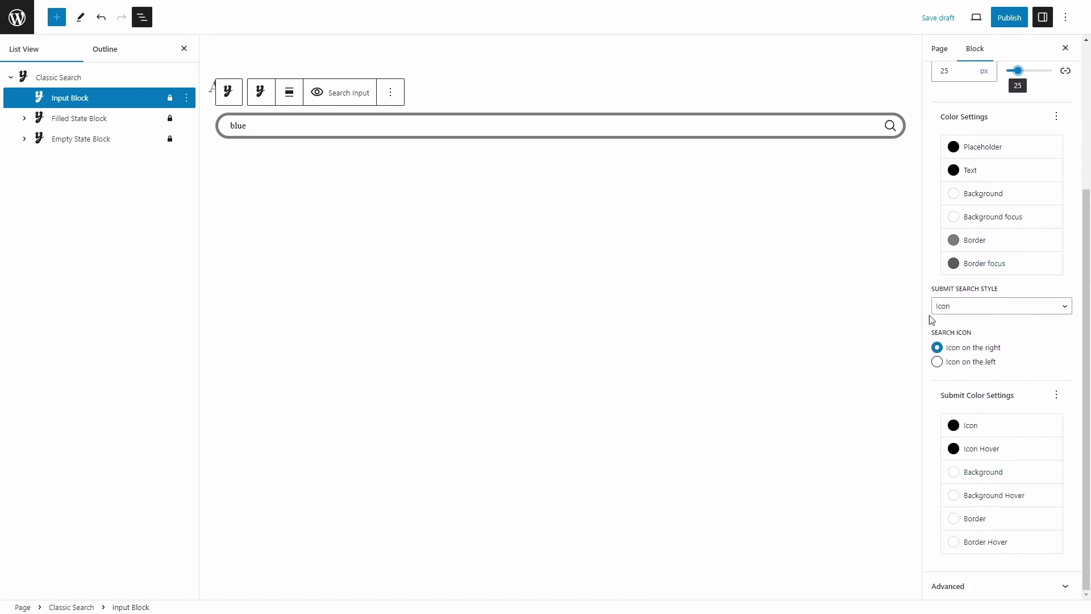
click(979, 311)
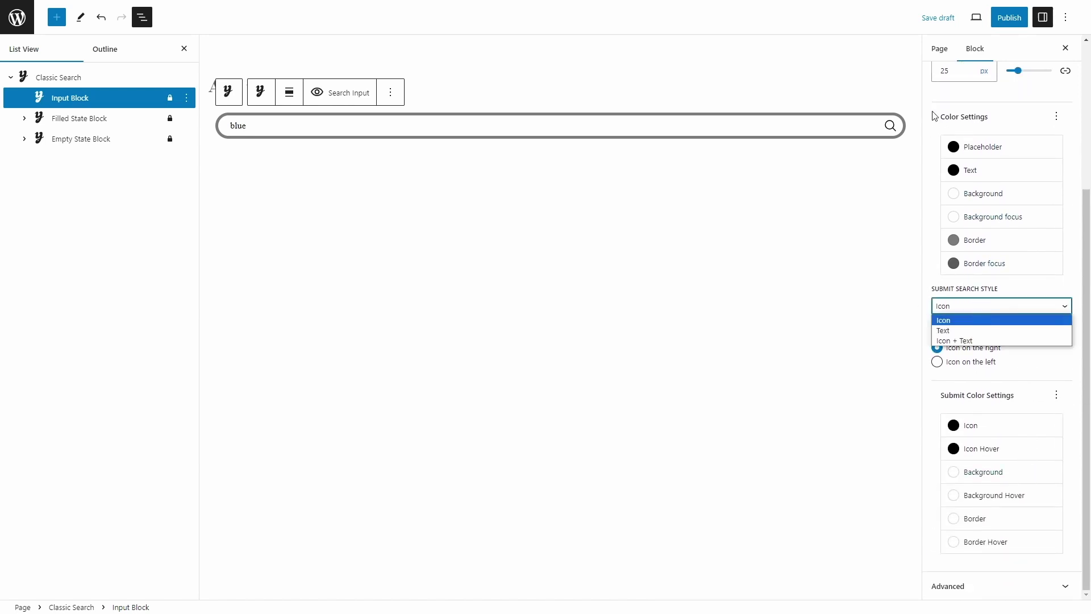
click(944, 331)
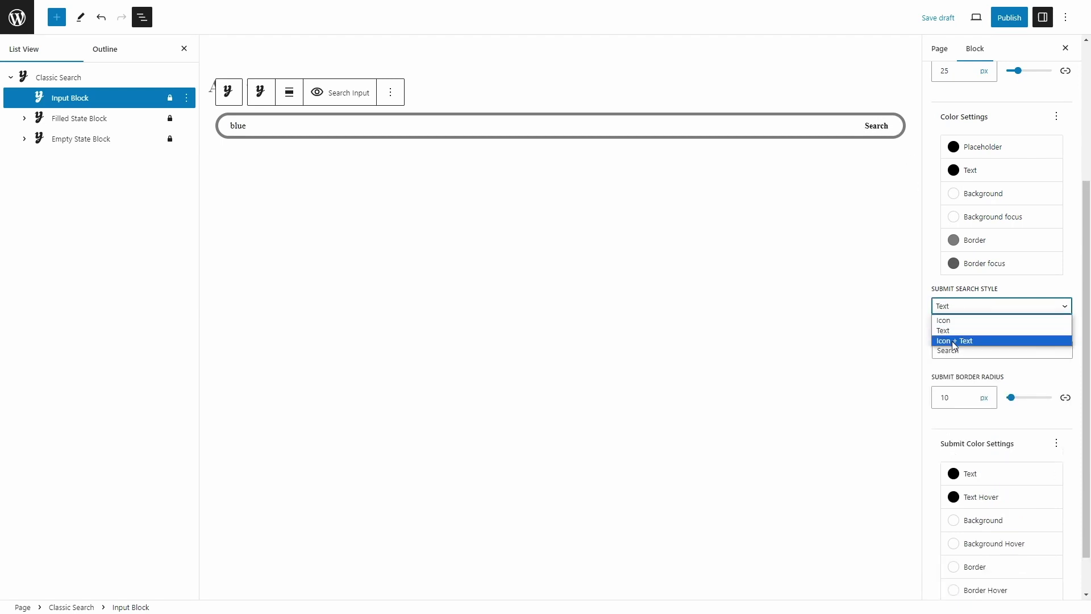
click(953, 341)
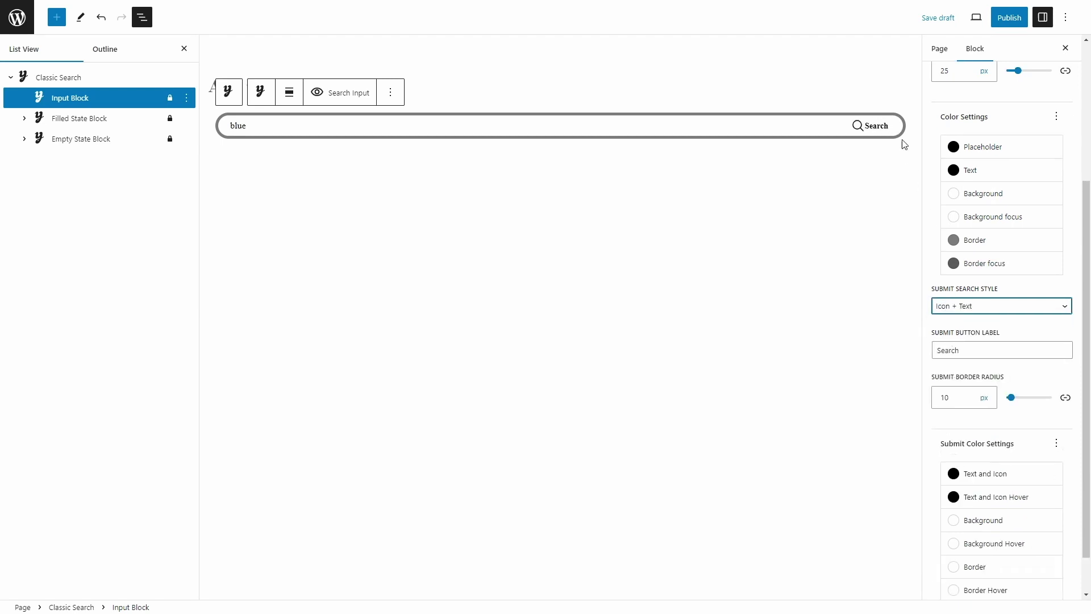
click(962, 307)
click(965, 318)
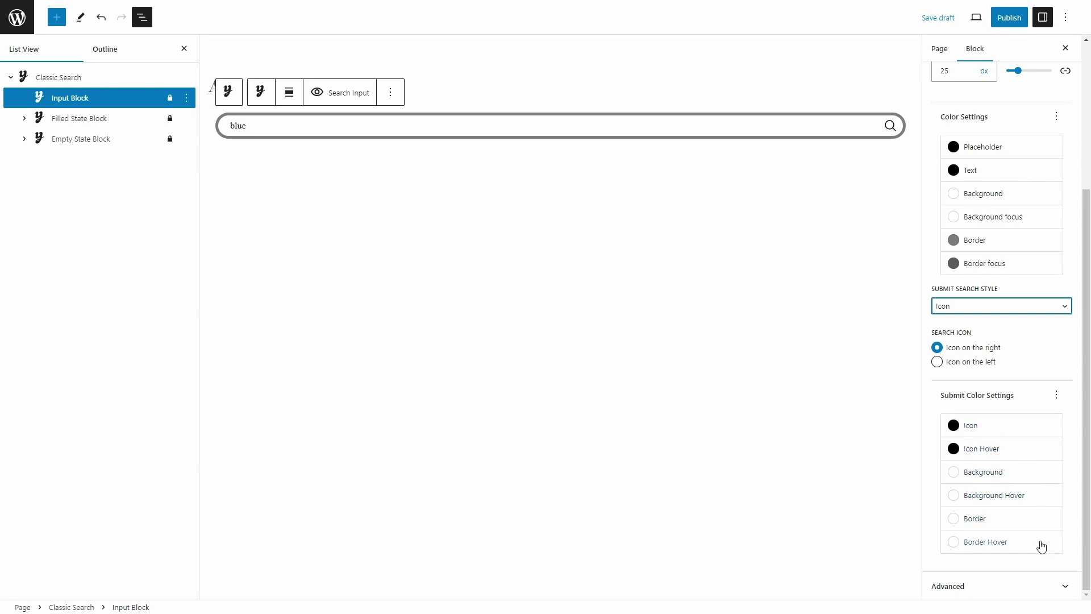
Step: Check the Input Block's advanced settings and expand the Filled State Block to see its inner blocks
click(1037, 592)
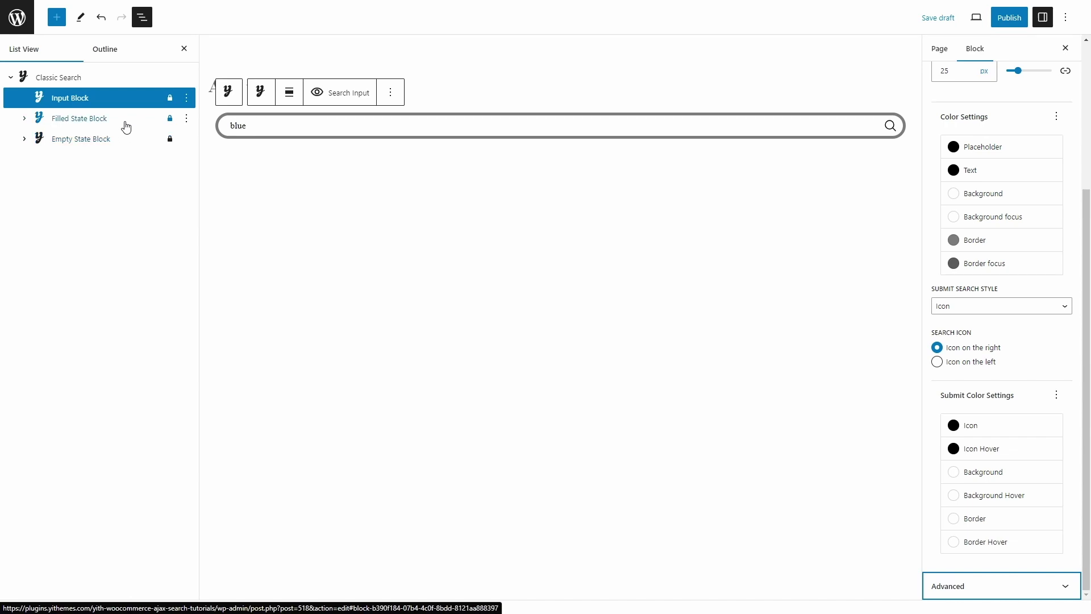
click(24, 118)
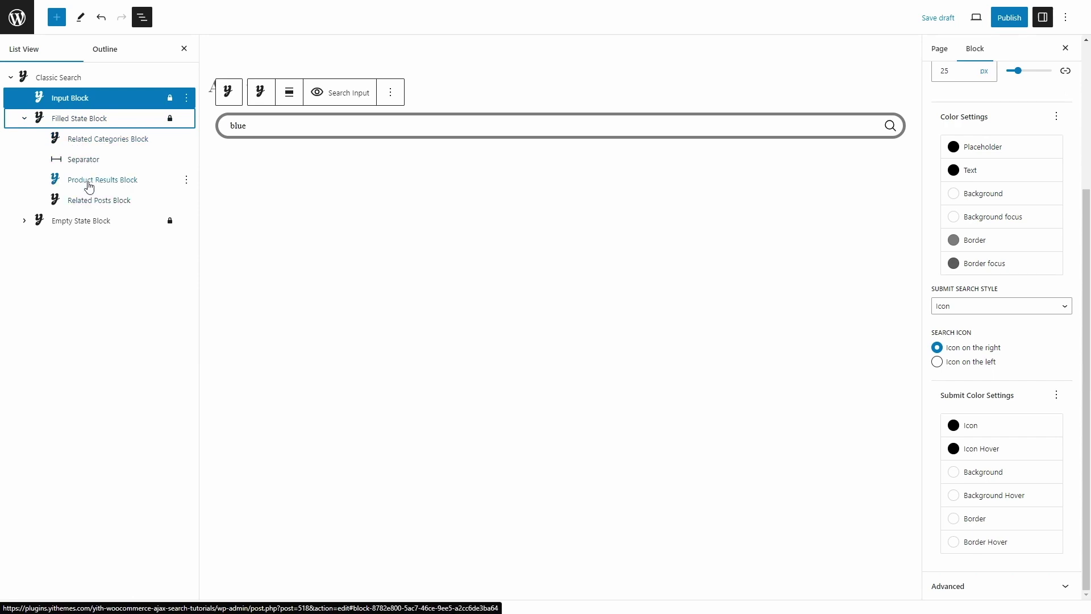
Step: Select the Filled State Block and look through its preview of the search results
click(105, 122)
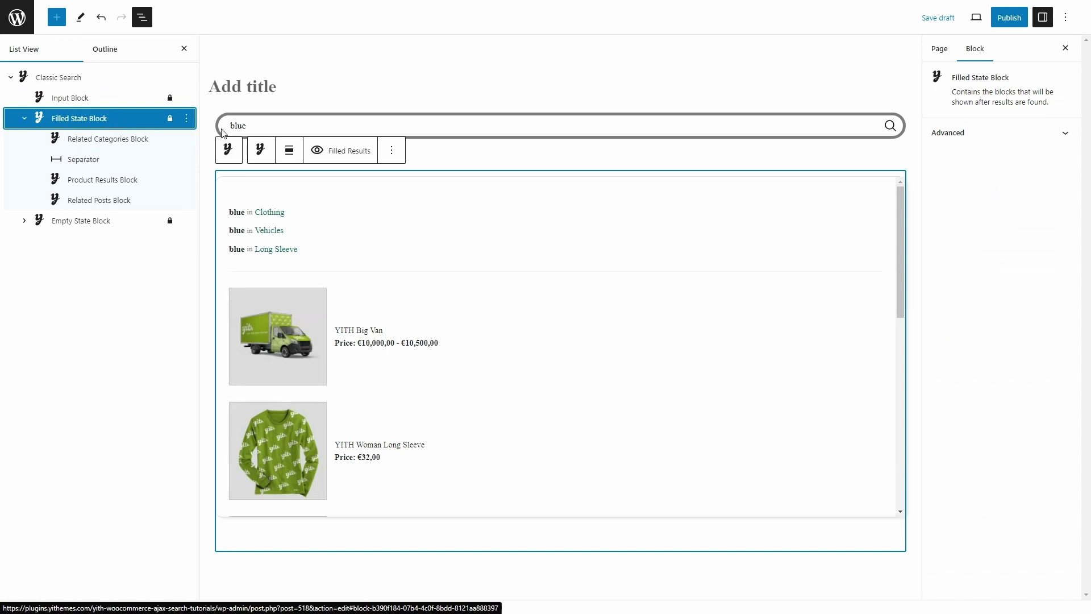
scroll(693, 210, down, 5)
scroll(709, 236, down, 4)
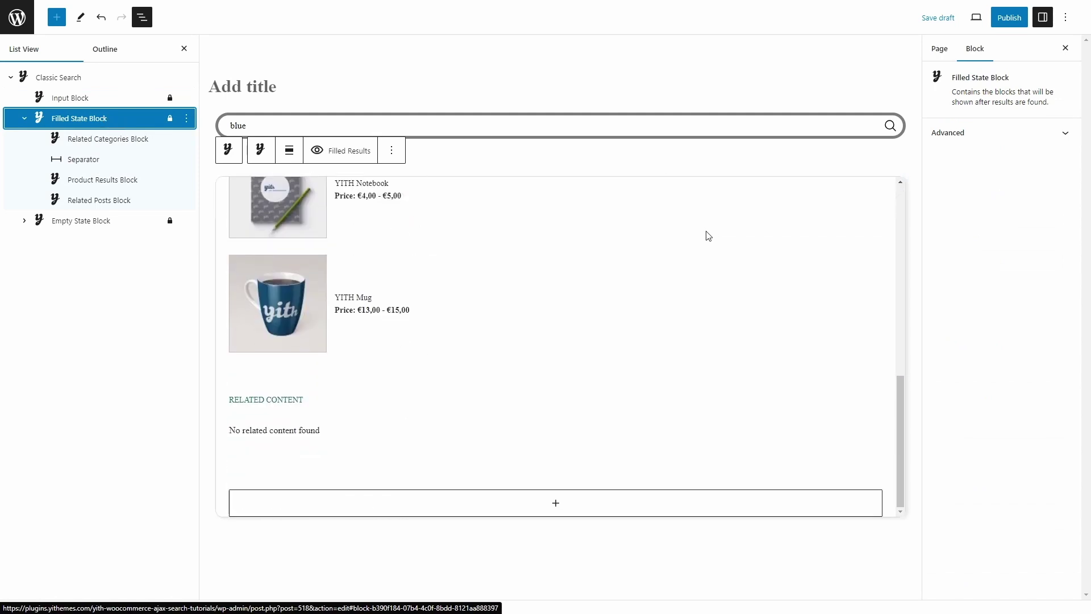
scroll(709, 235, up, 9)
scroll(709, 236, up, 1)
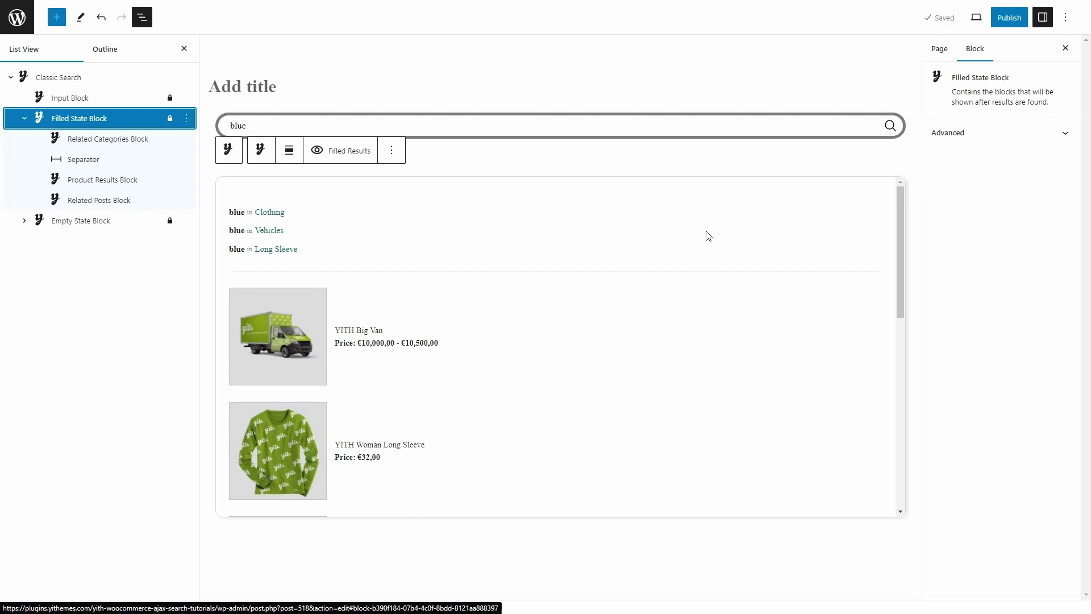
Step: Review the Related Categories Block's settings, keeping the maximum at 3, and check the Separator's style options
click(119, 141)
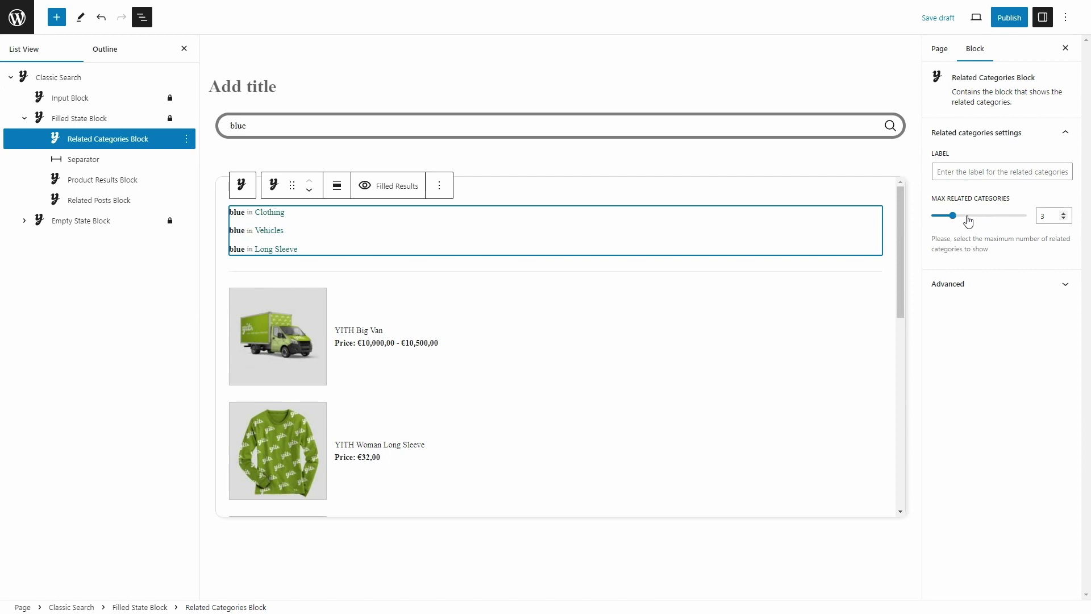
mouse_move(953, 216)
mouse_down()
mouse_move(984, 220)
mouse_move(953, 221)
mouse_up()
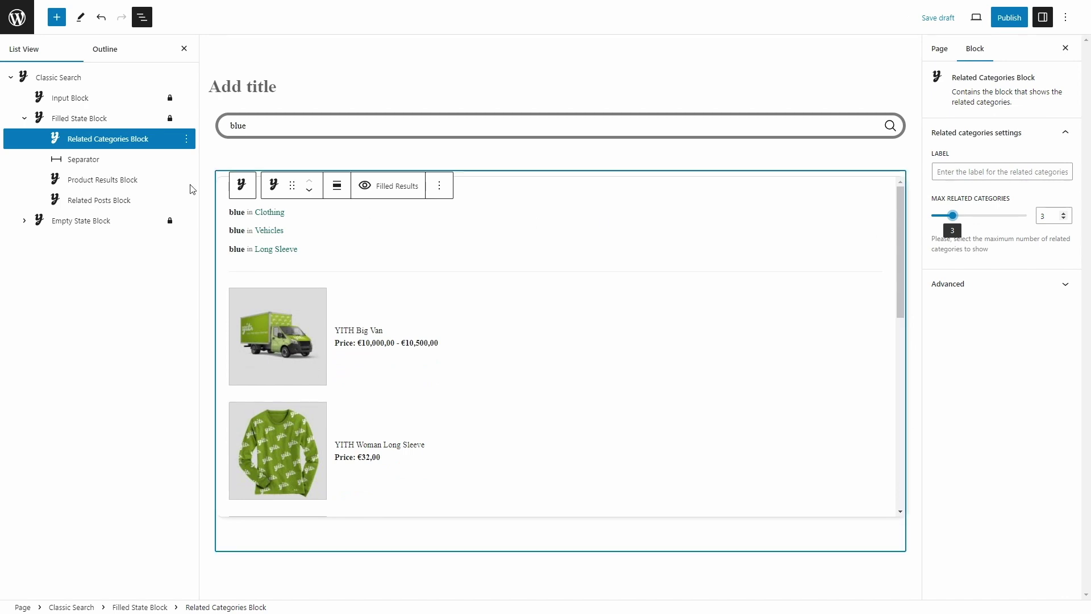
click(131, 166)
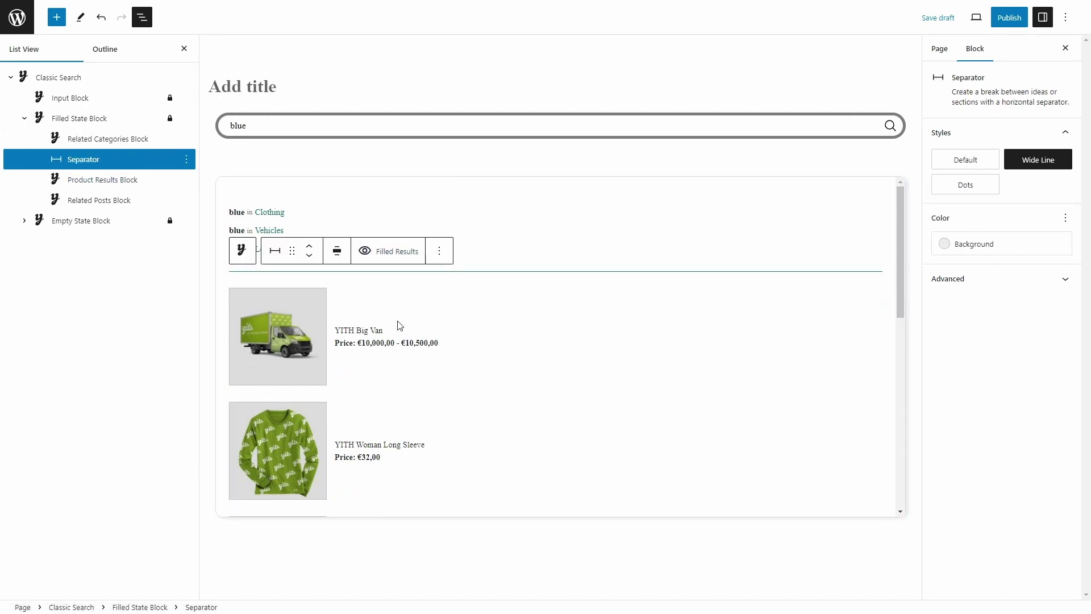
Step: Check the Product Results Block's layout options, keeping List, and switch the product name off and back on
click(117, 183)
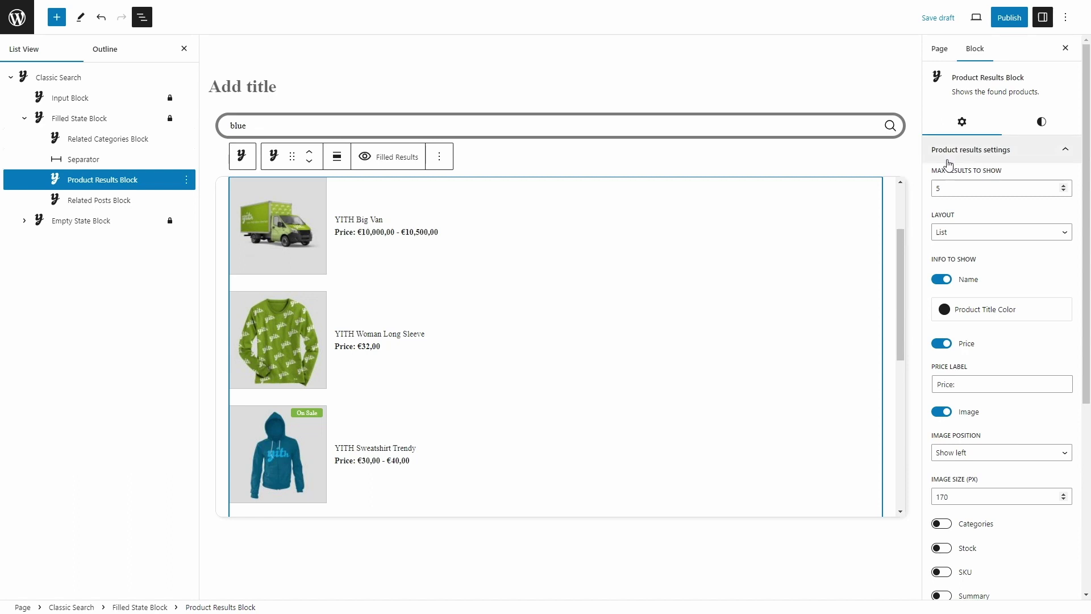
scroll(963, 219, down, 1)
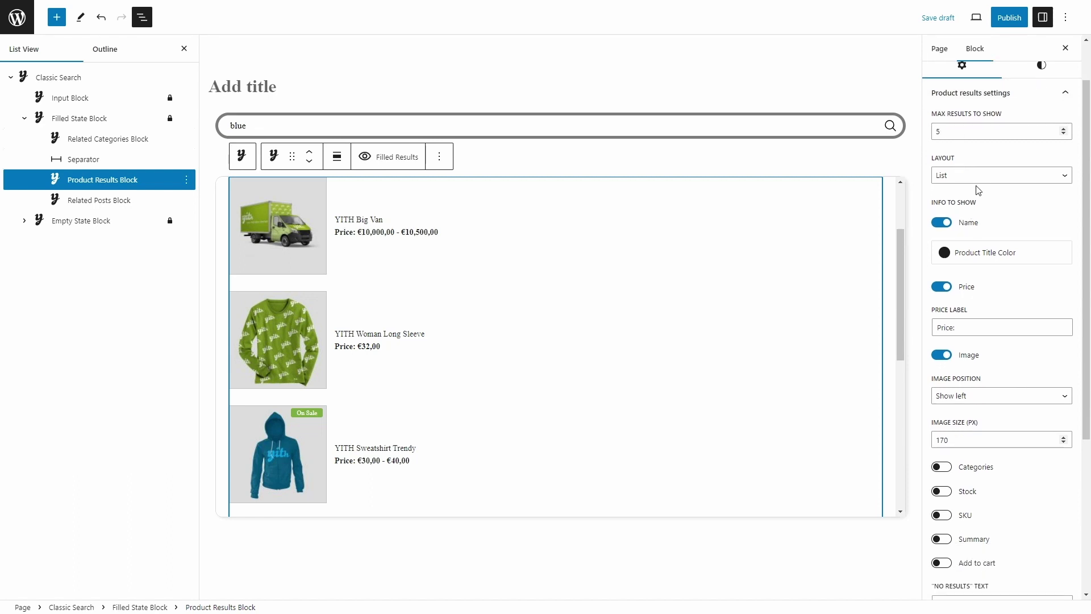
click(982, 177)
click(982, 179)
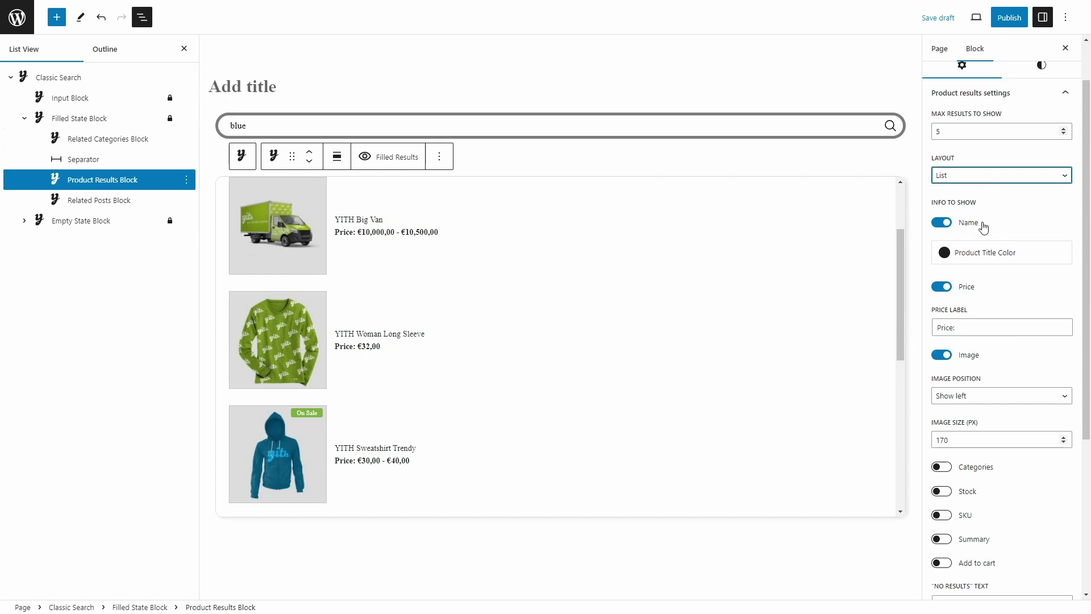
click(942, 223)
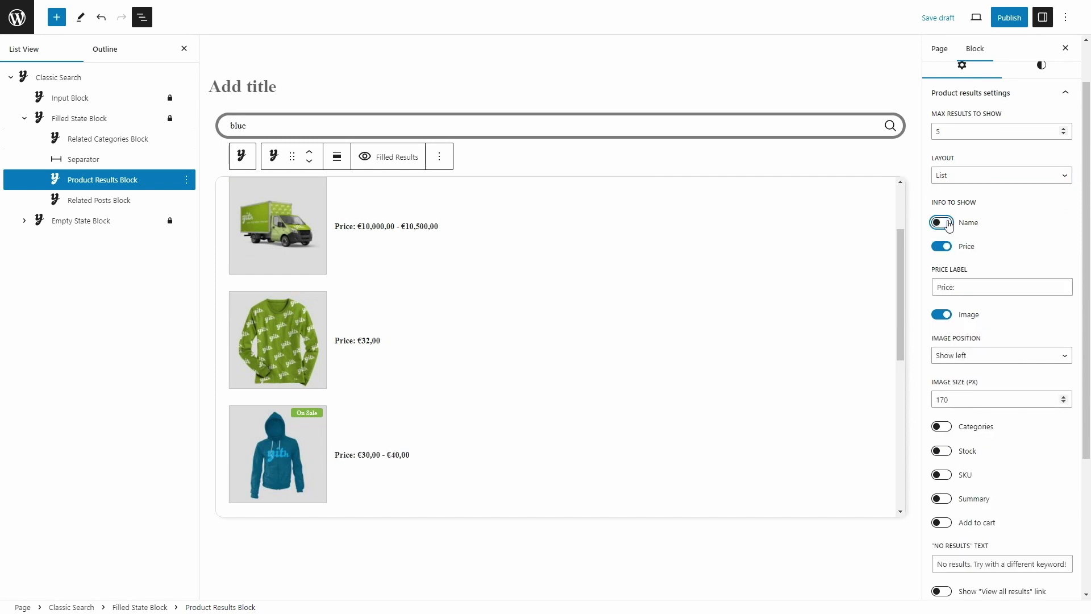
click(941, 222)
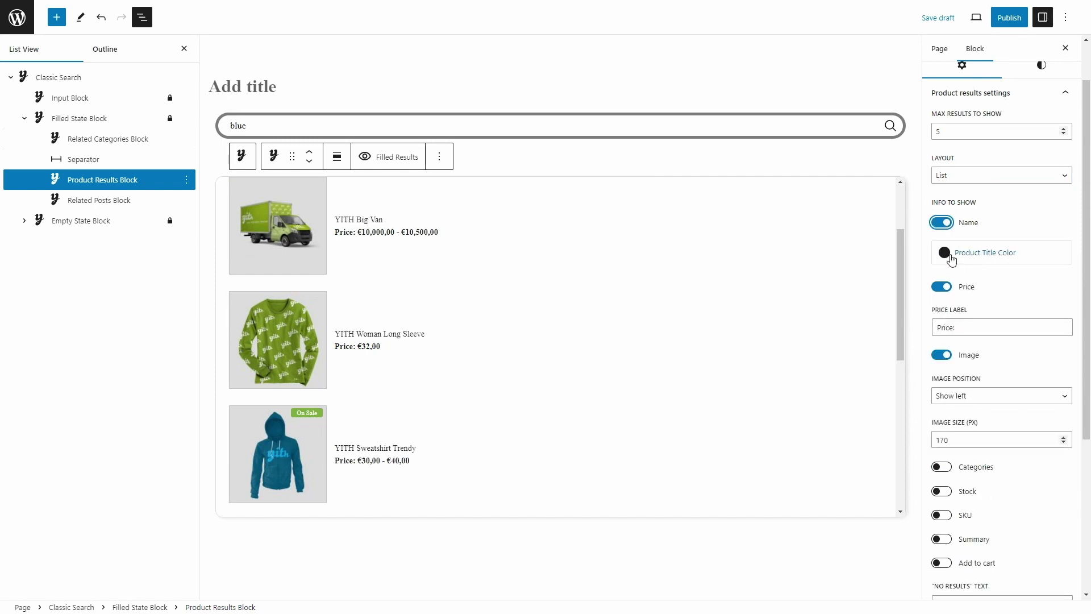
Step: Keep the product image position at Show left and set the image size to 169 px
scroll(952, 259, down, 1)
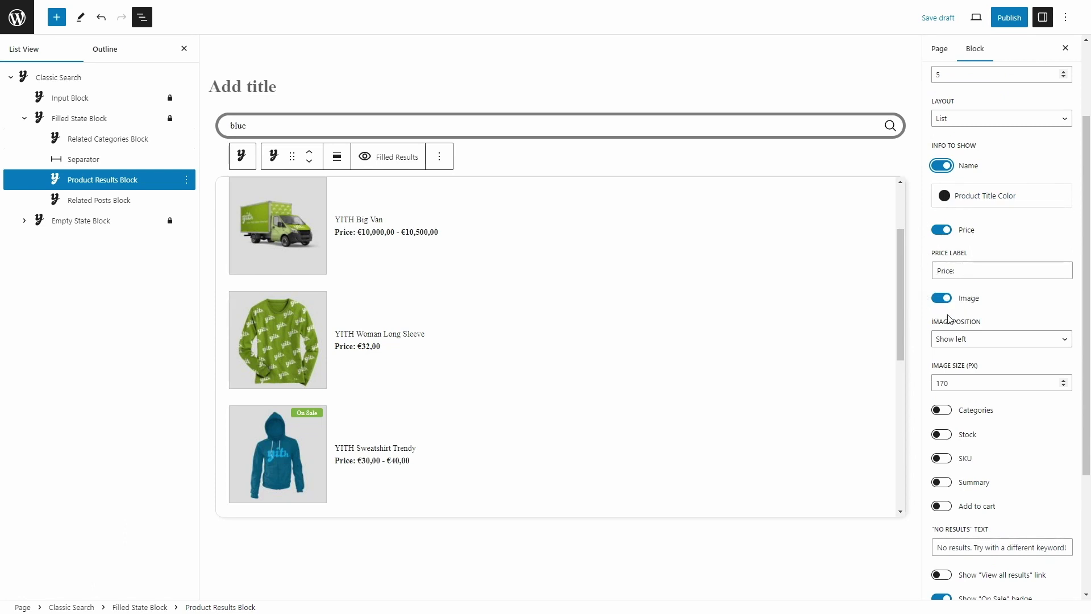
scroll(937, 302, down, 1)
click(957, 284)
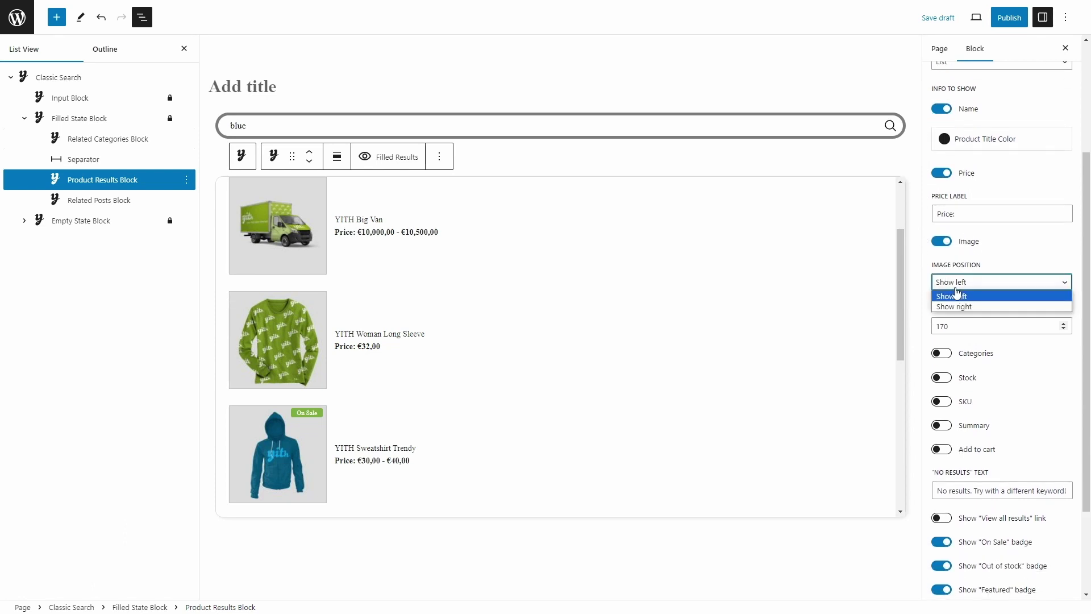
click(957, 294)
click(971, 319)
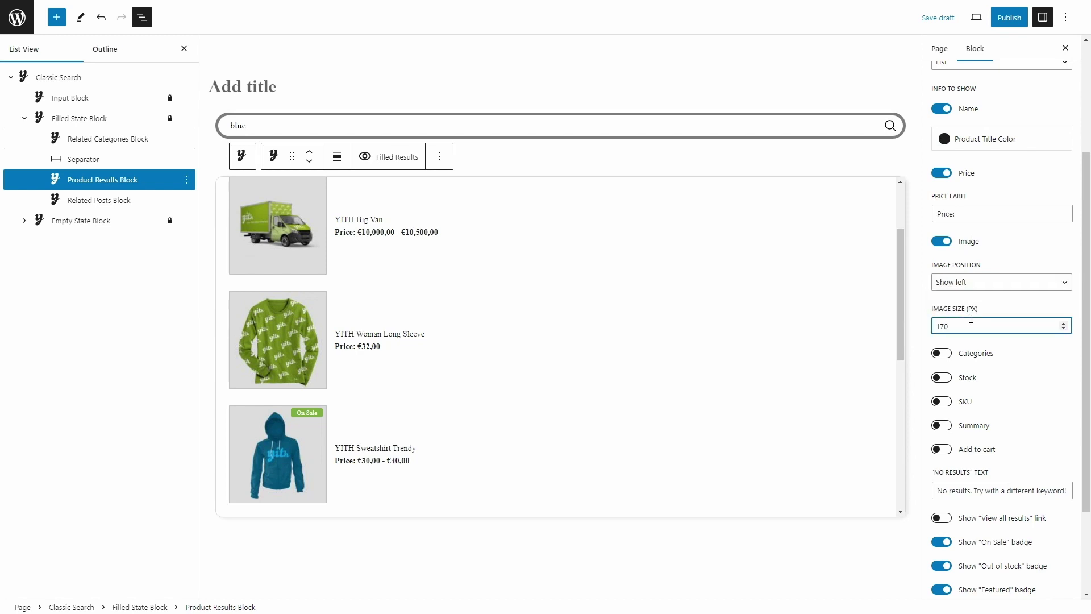
scroll(971, 319, down, 2)
Step: Try showing the categories and the stock status in the product results, switching each one off again
click(942, 240)
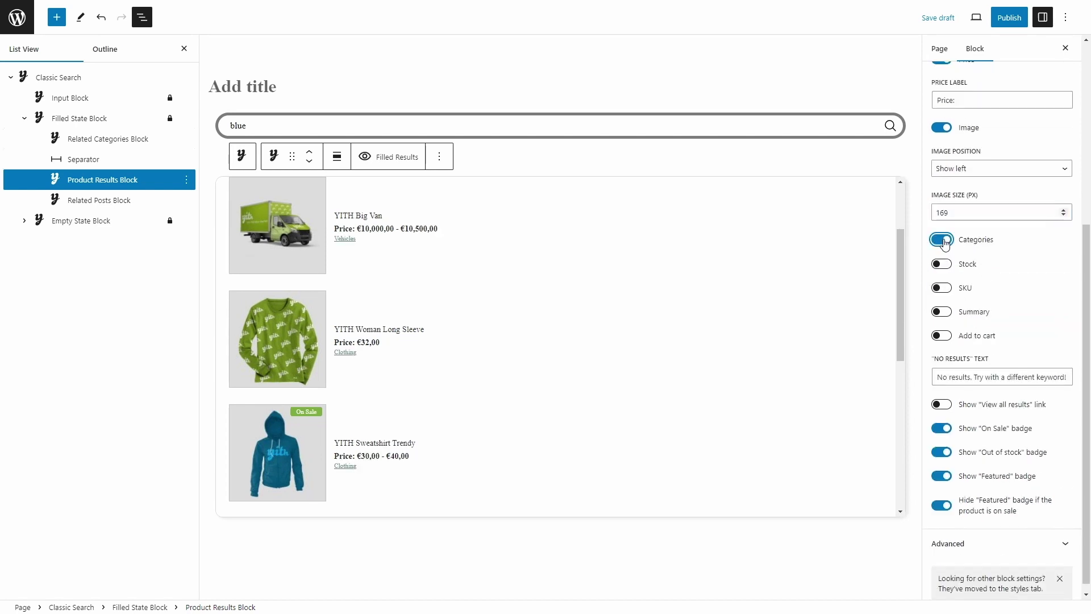
click(942, 240)
click(942, 264)
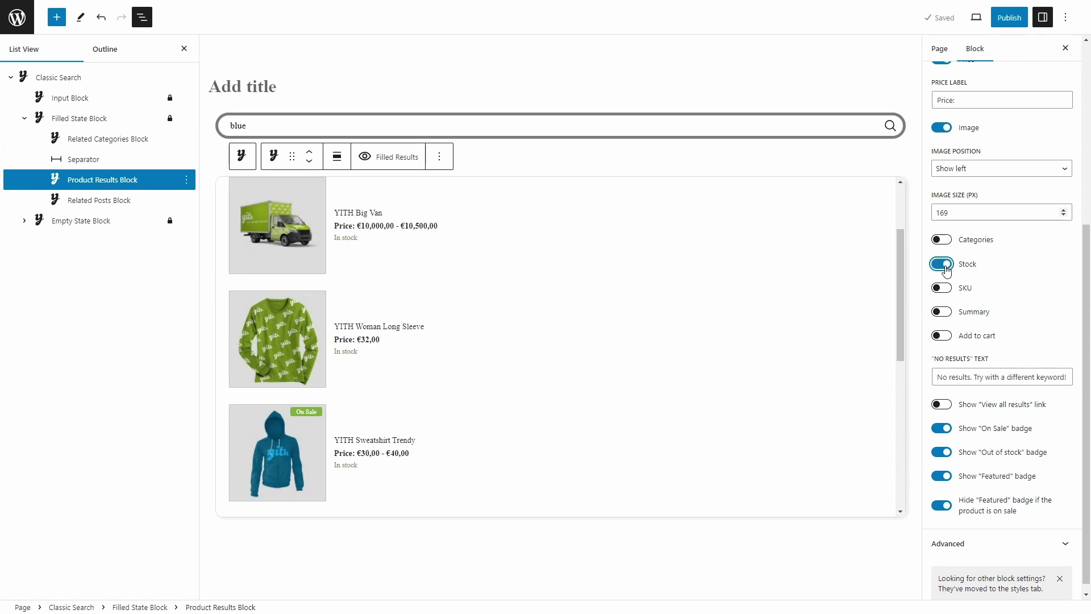
click(942, 264)
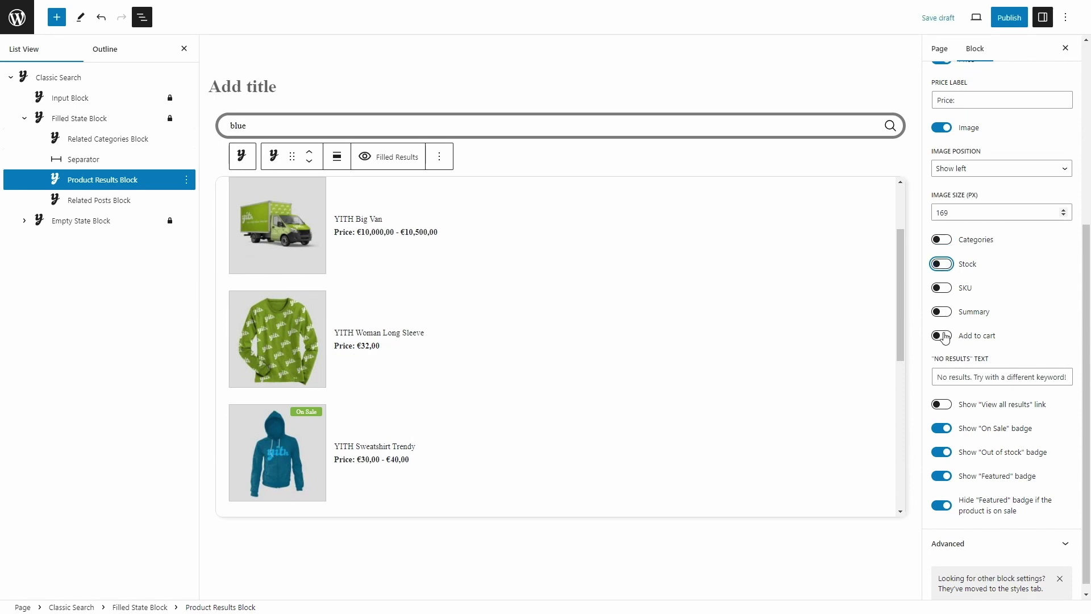
Step: Enable the "View all results" link, check it below the product results, and disable it again
scroll(943, 339, down, 1)
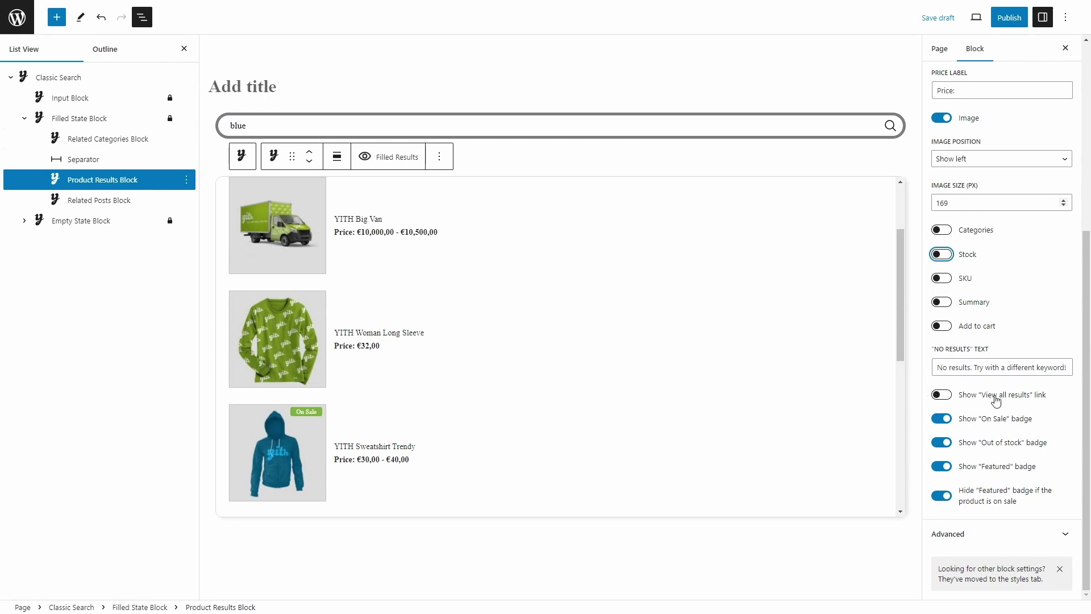
click(943, 396)
scroll(805, 403, down, 3)
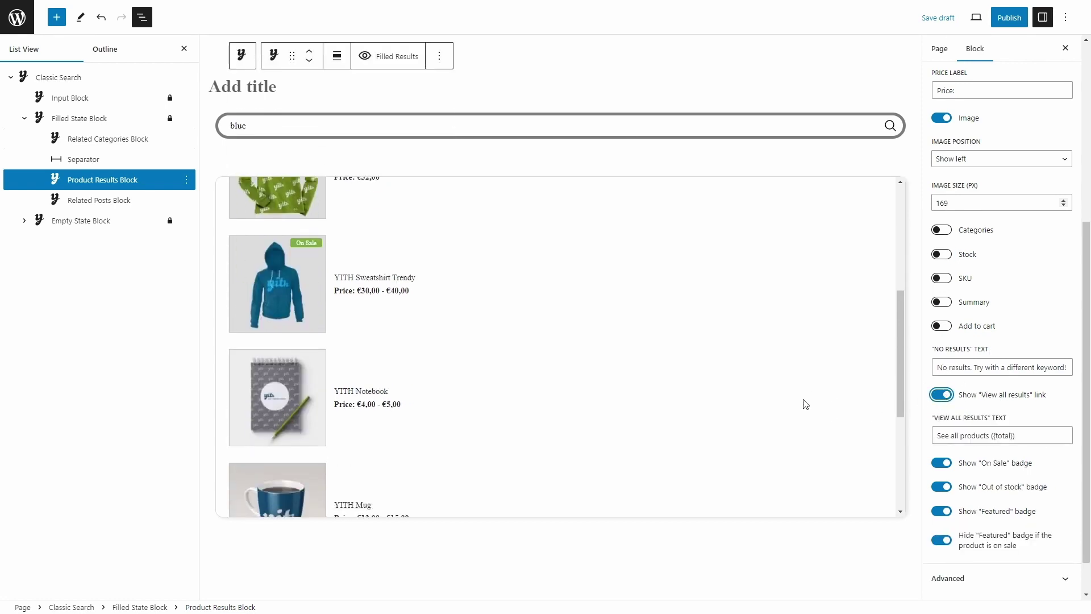
scroll(804, 403, down, 4)
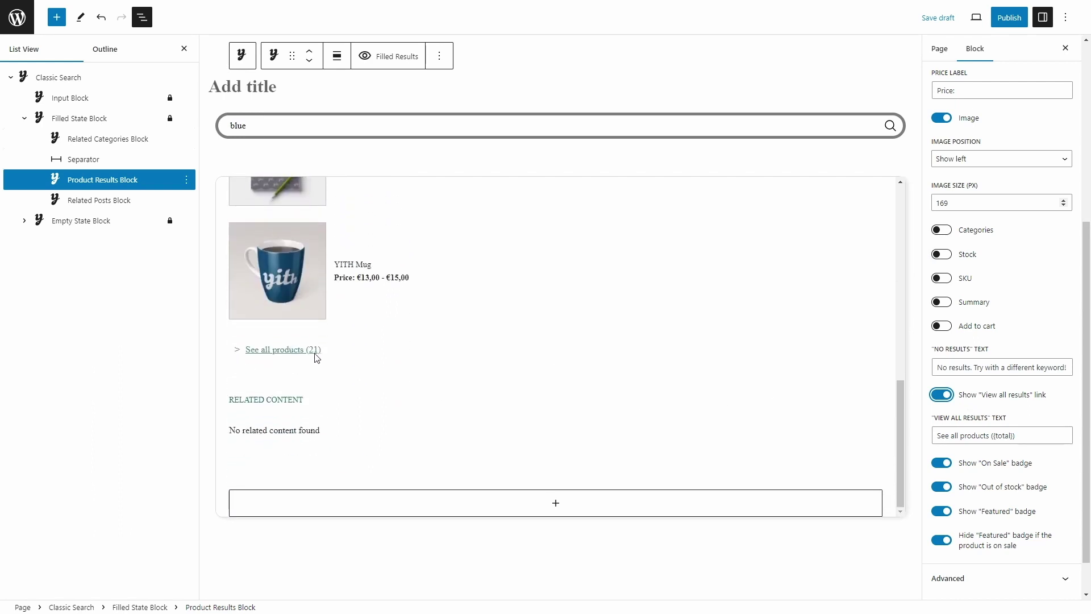
scroll(314, 353, up, 7)
click(941, 394)
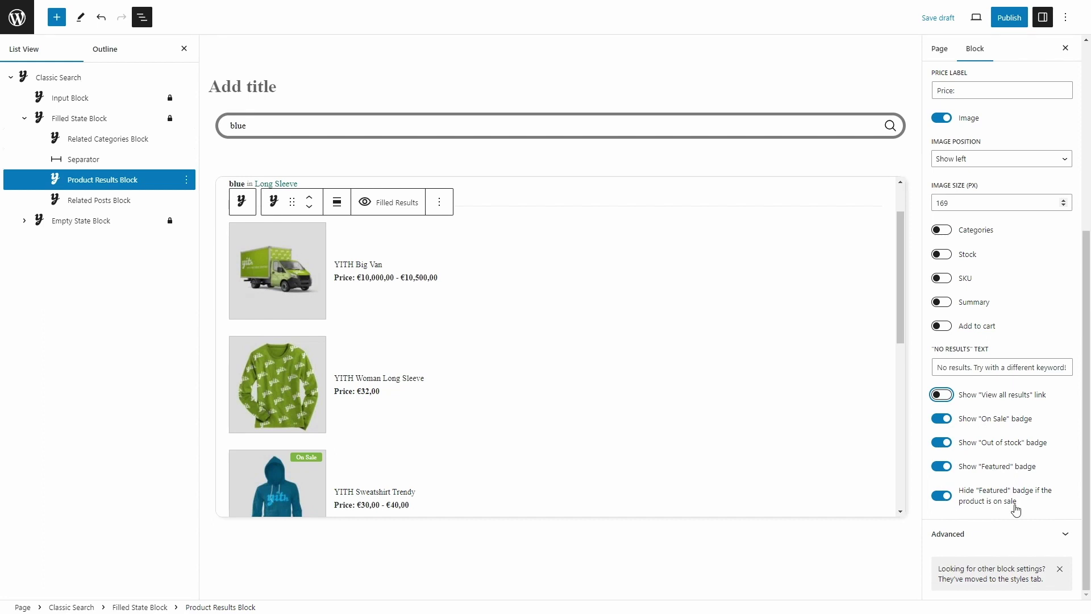
Step: Check the Product Results Block's advanced settings and the Related Posts Block's settings
click(1028, 537)
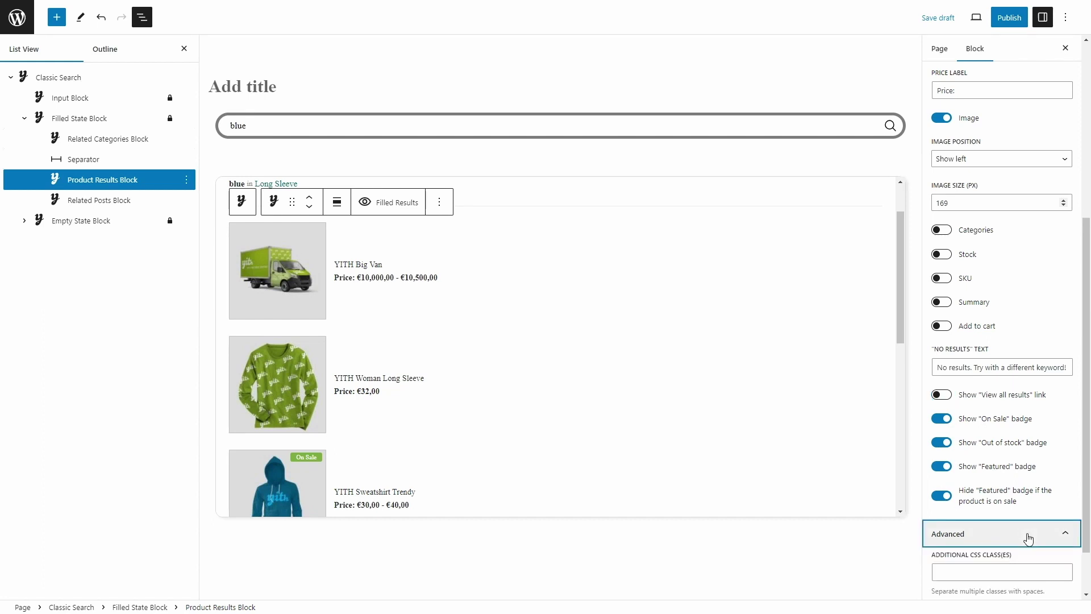
click(1028, 538)
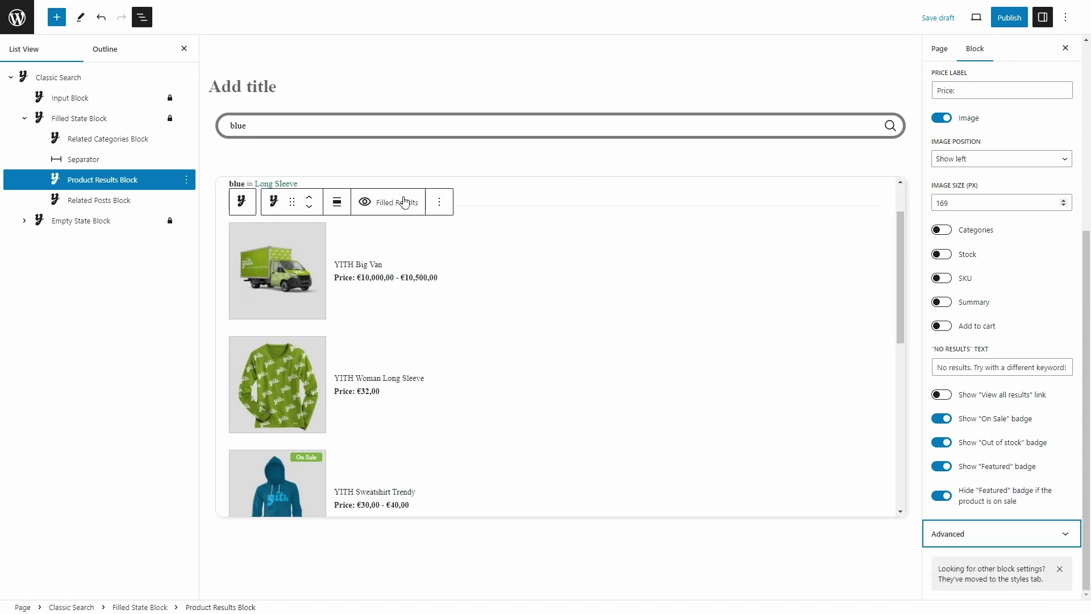
click(121, 202)
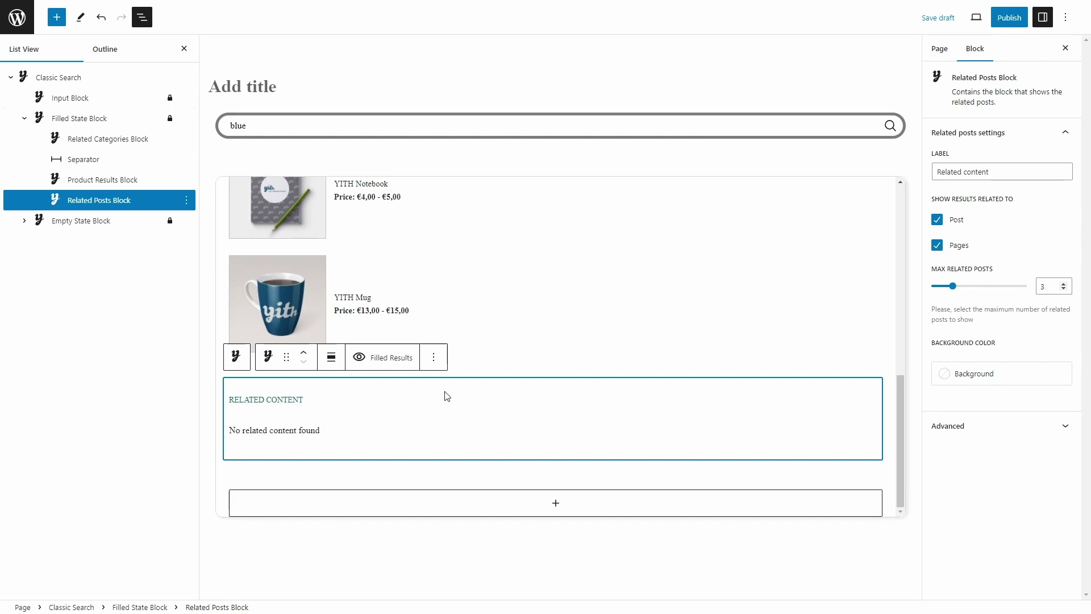
Step: Try adding an Image block below the related posts in the Filled State Block, then delete it
click(512, 508)
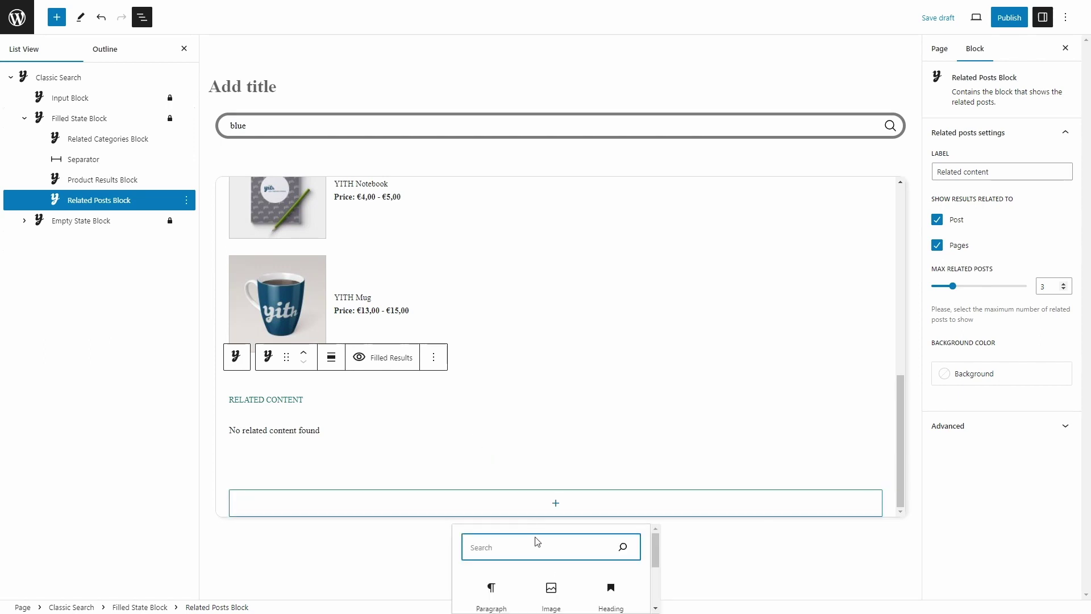
click(551, 587)
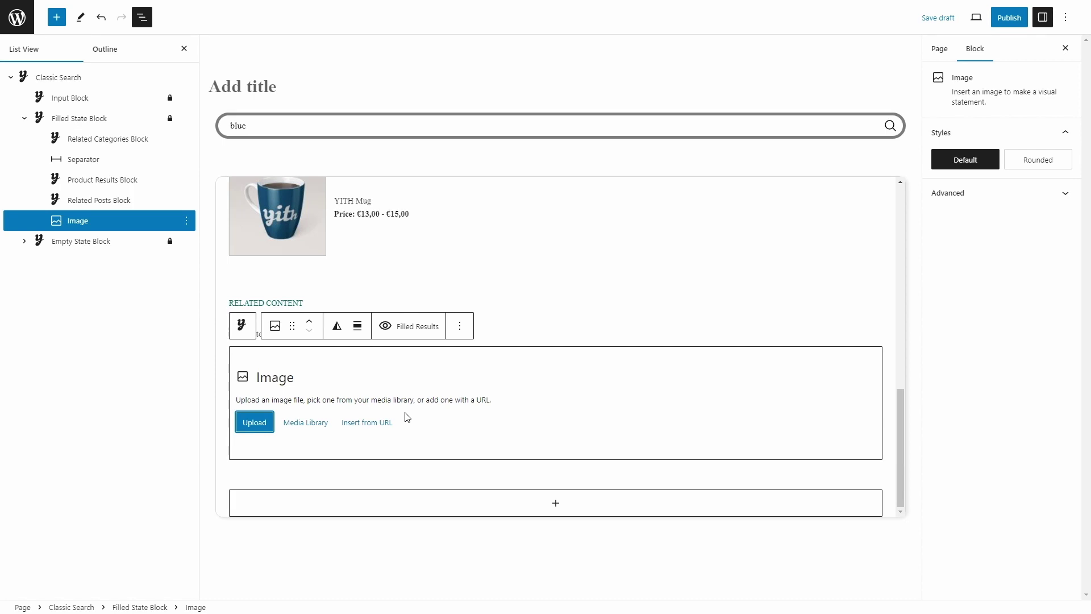
click(459, 325)
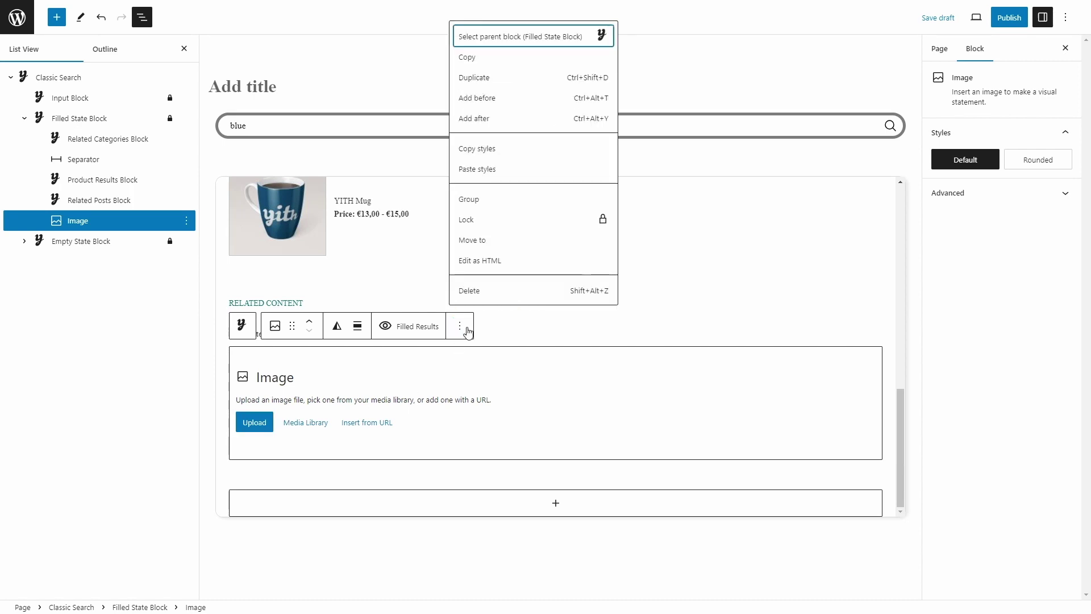
click(470, 291)
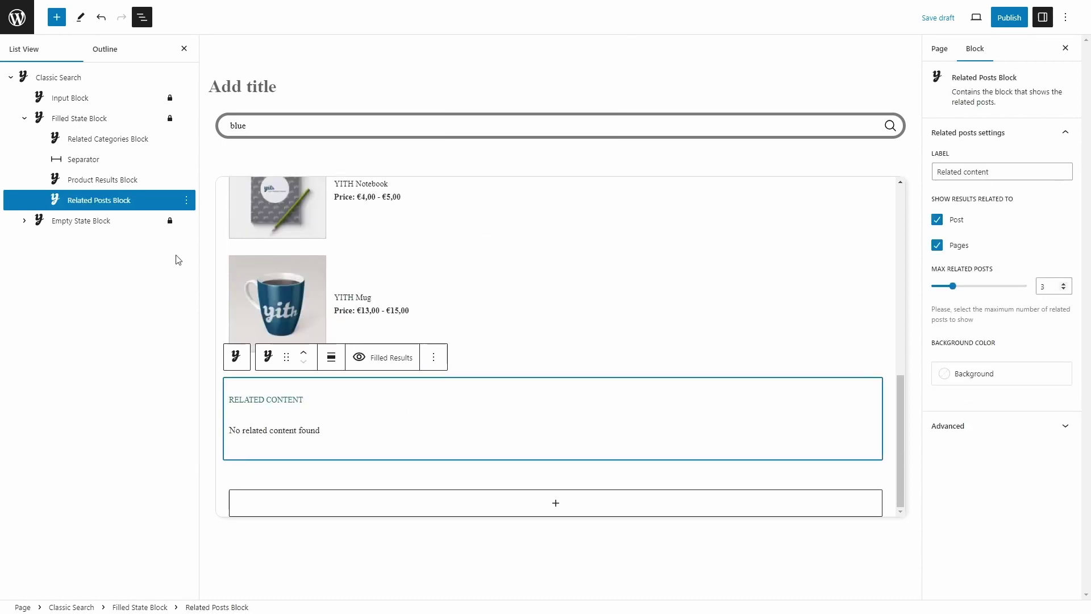
Step: Expand the Empty State Block and review the settings of its Search history and Popular Searches blocks
click(94, 228)
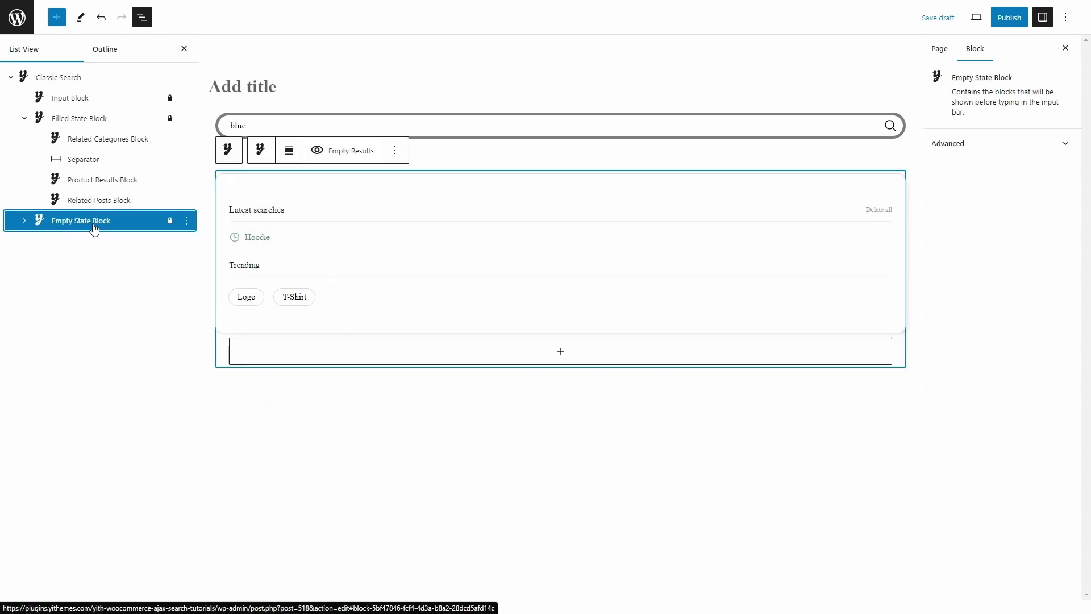
click(24, 221)
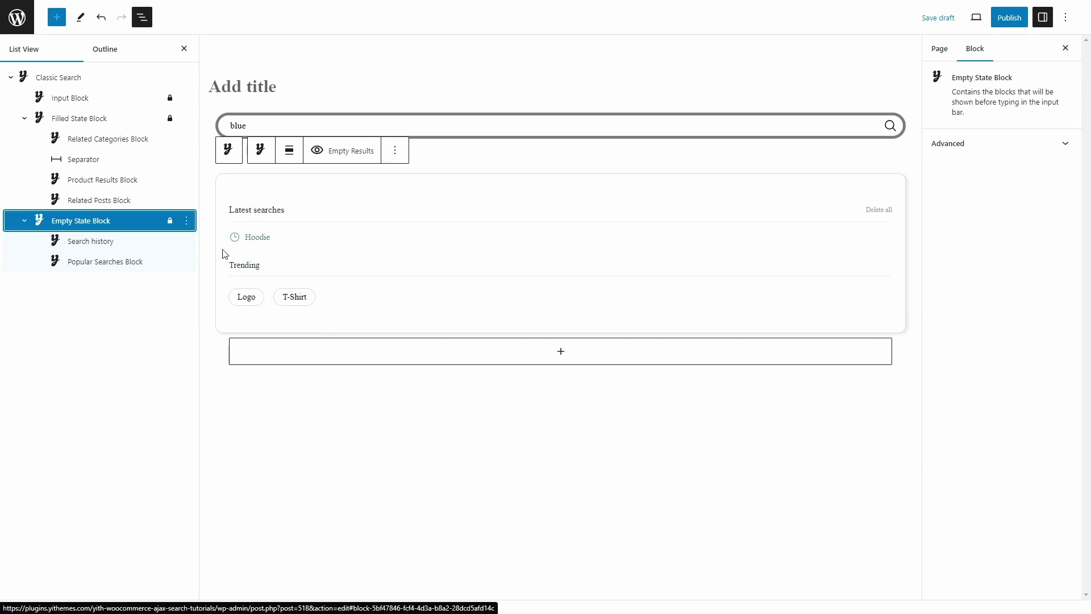
click(113, 243)
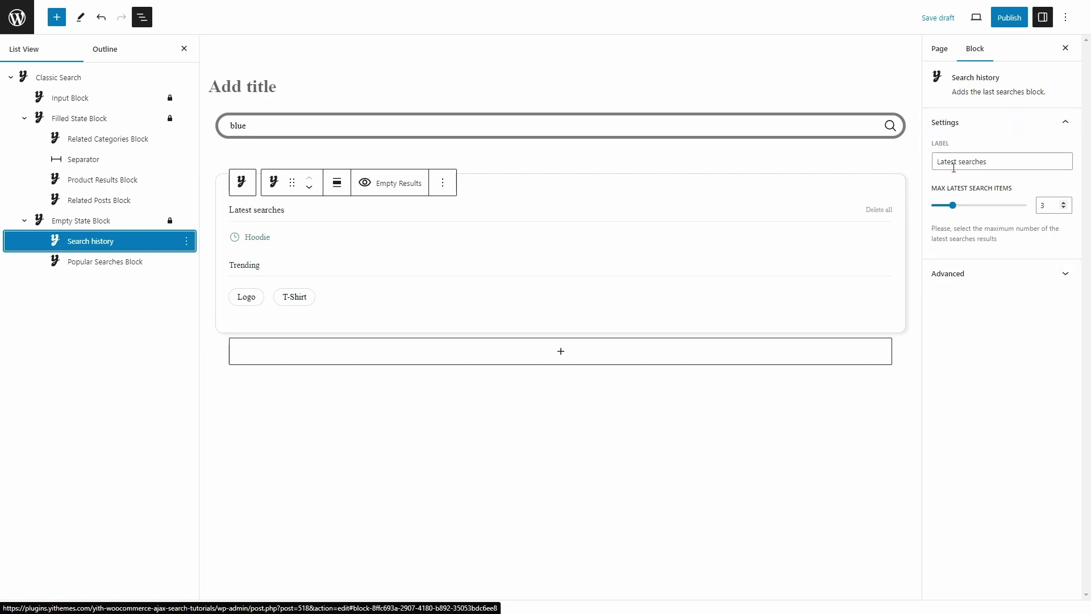
click(97, 267)
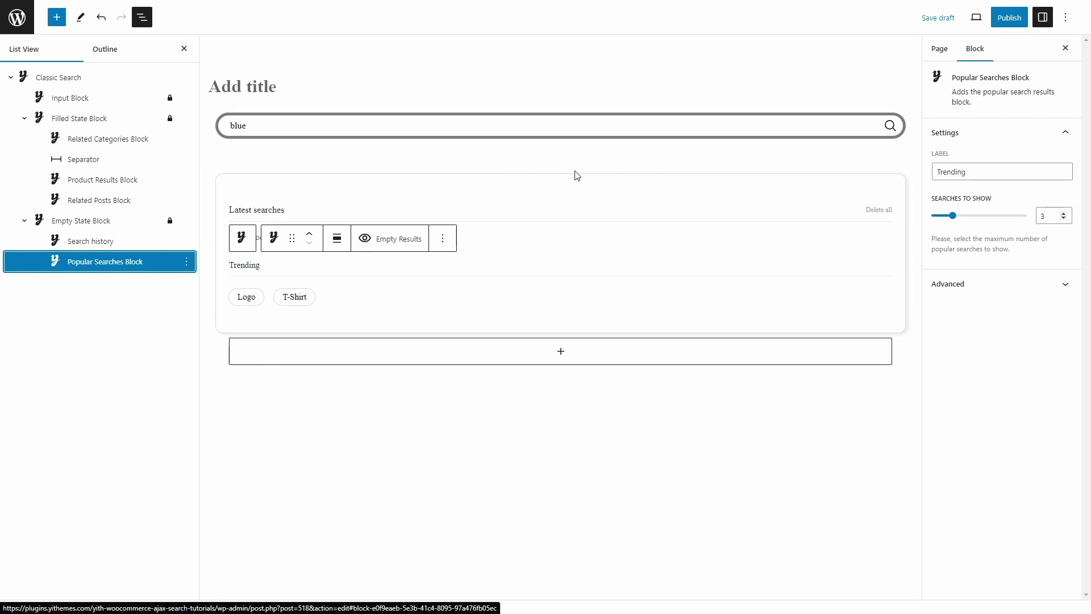
Step: Leave the page editor and open the site's widget areas
click(16, 19)
mouse_move(68, 275)
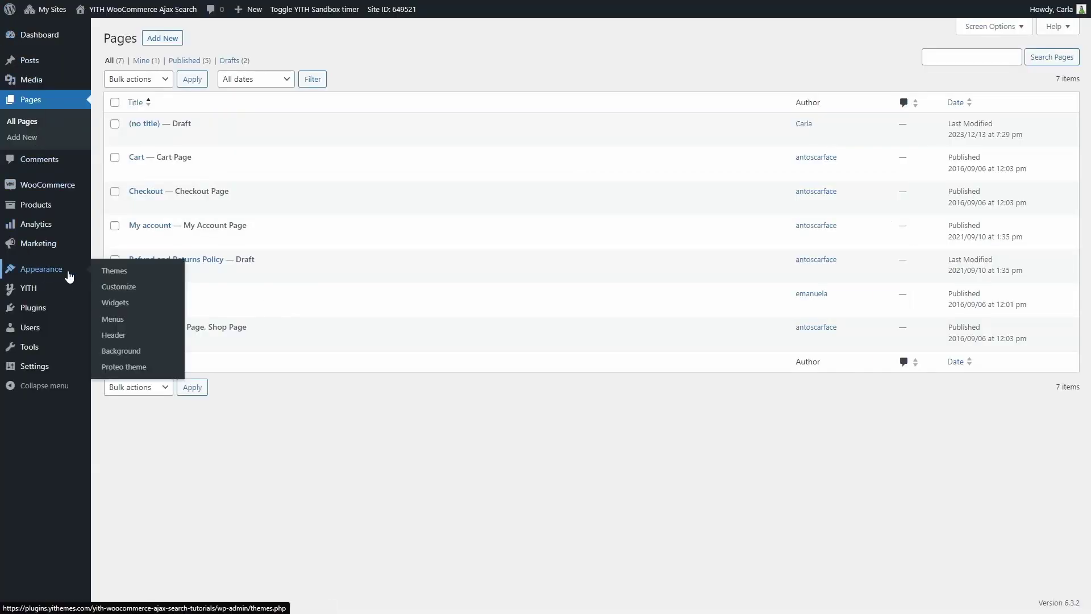
click(109, 301)
scroll(489, 254, down, 5)
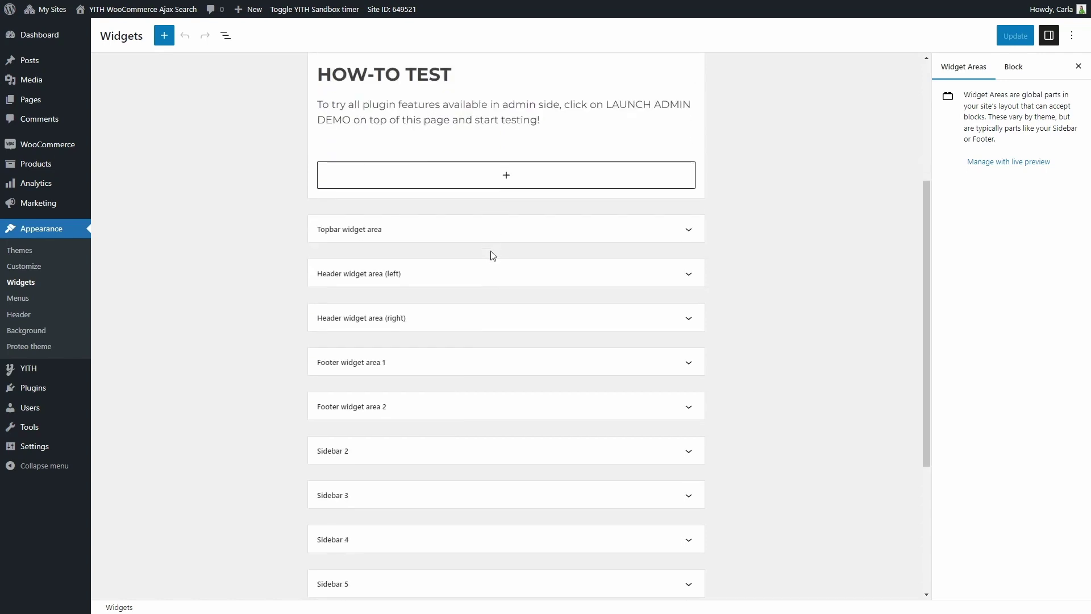
Step: Insert a Classic Search block in the Header widget area (left)
click(662, 223)
click(521, 271)
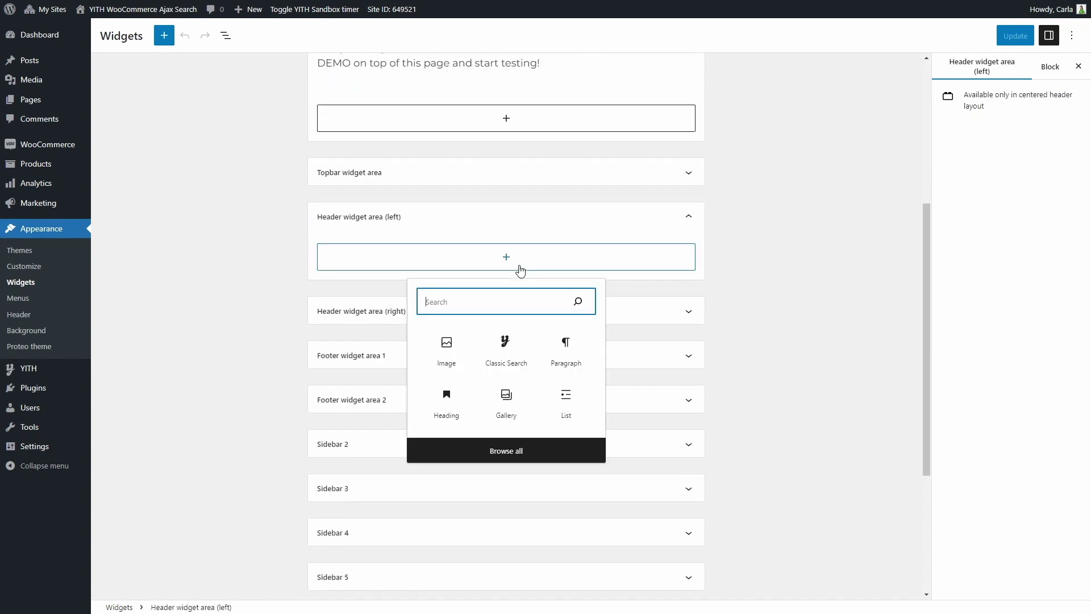
click(505, 349)
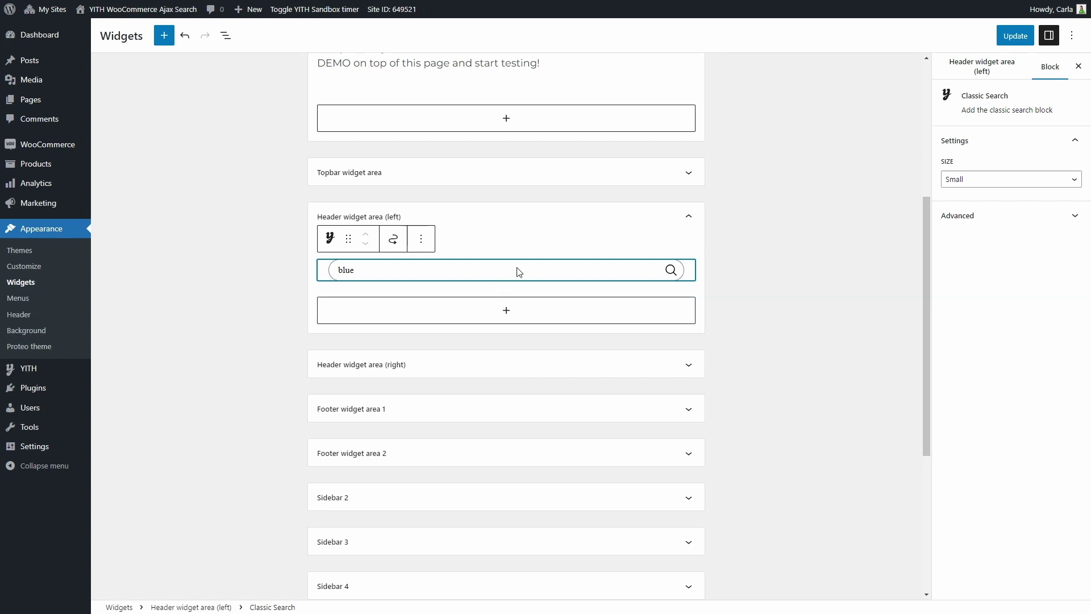
Step: Show the header's Classic Search block structure and view the settings of its Input Block
click(226, 35)
click(116, 156)
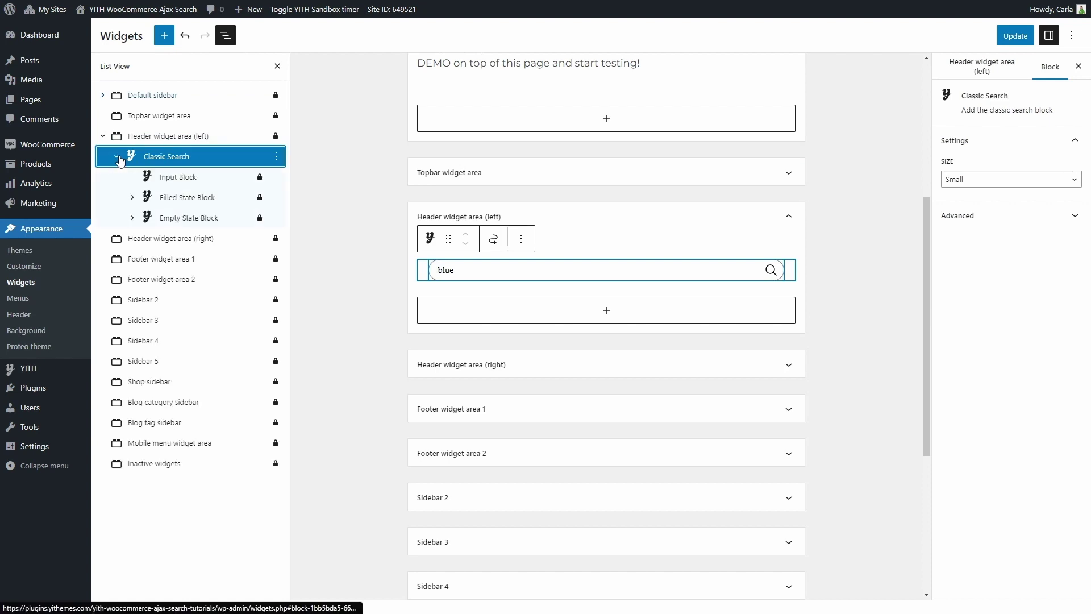
click(176, 177)
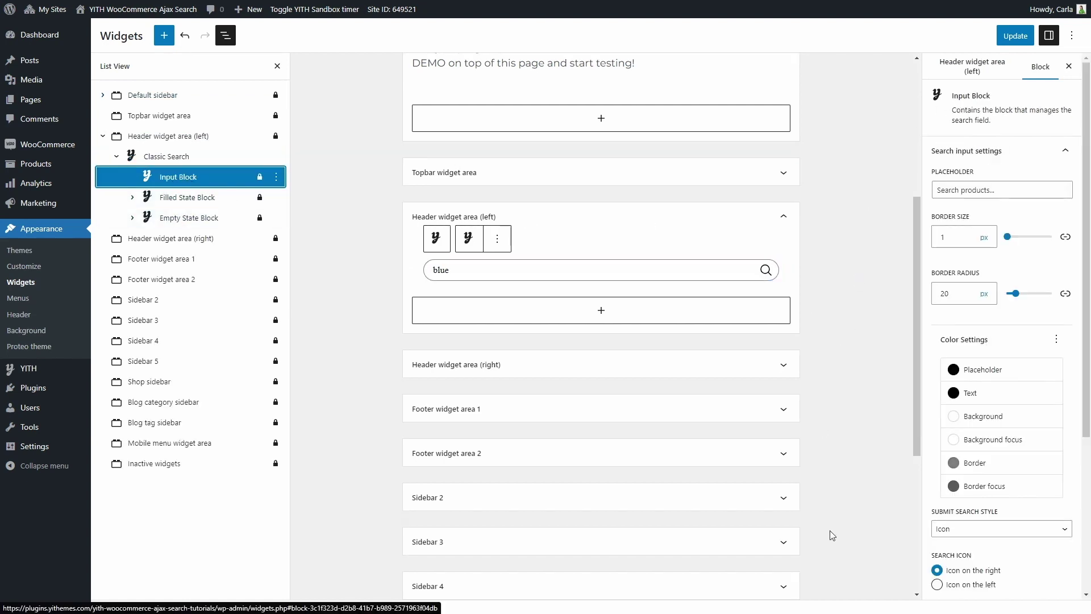